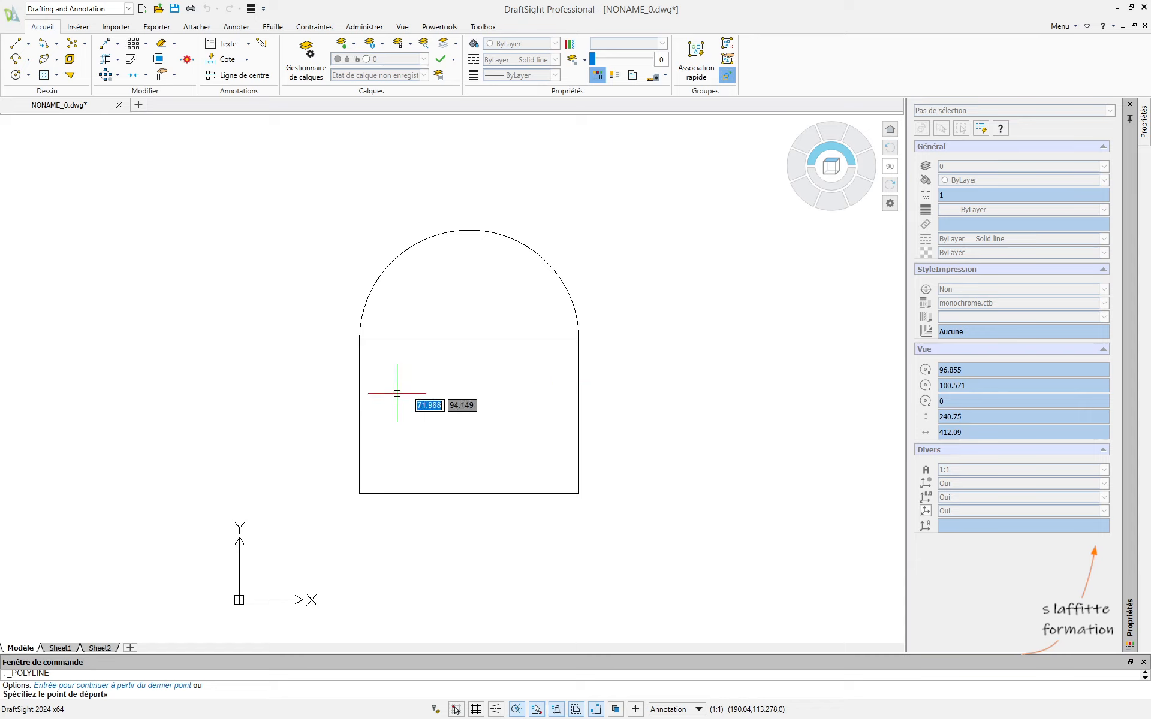
# Step: Start a polyline beside the arched shape with a segment to relative coordinates 50,25 and a vertical segment up to the arch's base level
pyautogui.moveTo(540, 413)
pyautogui.mouseDown(button='middle')
pyautogui.moveTo(434, 413)
pyautogui.moveTo(350, 394)
pyautogui.mouseUp(button='middle')
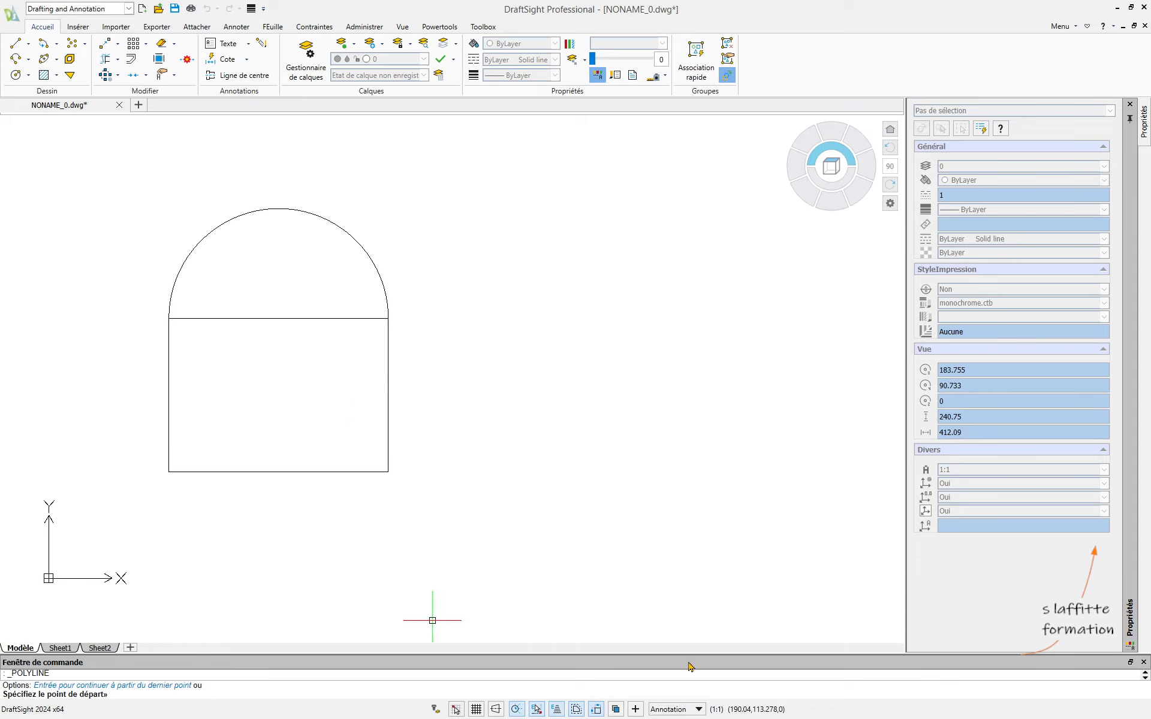
pyautogui.click(481, 473)
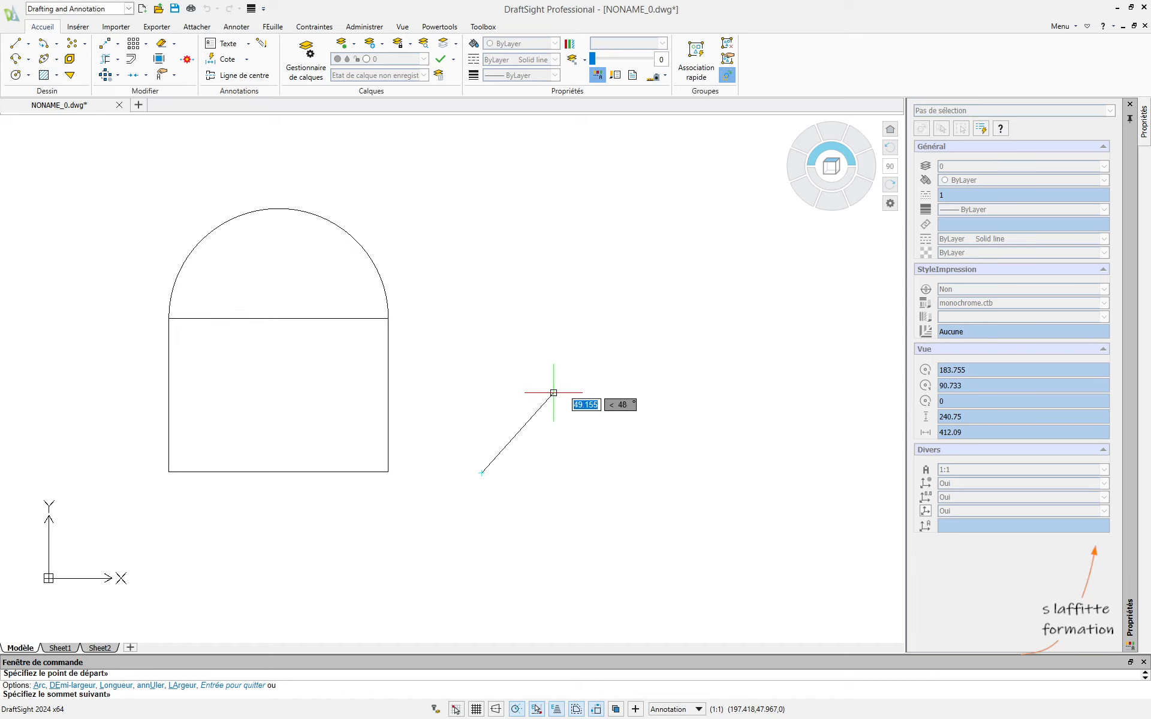
pyautogui.write('50')
pyautogui.press('Tab')
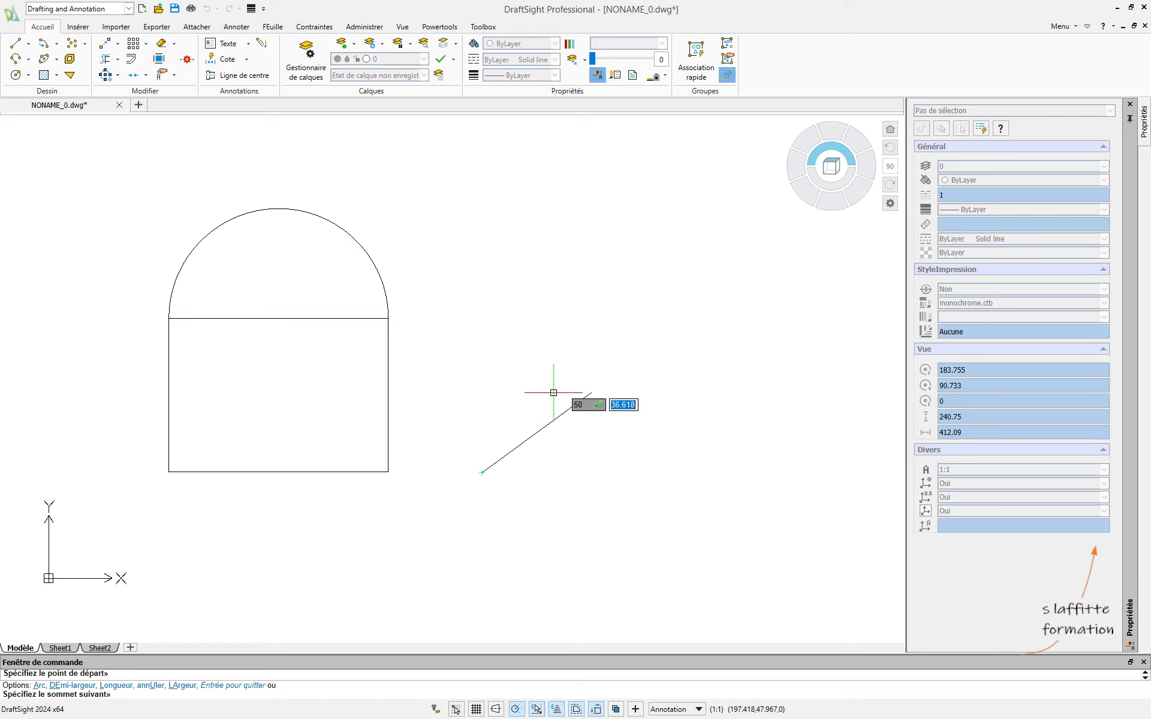
pyautogui.write('25')
pyautogui.press('Return')
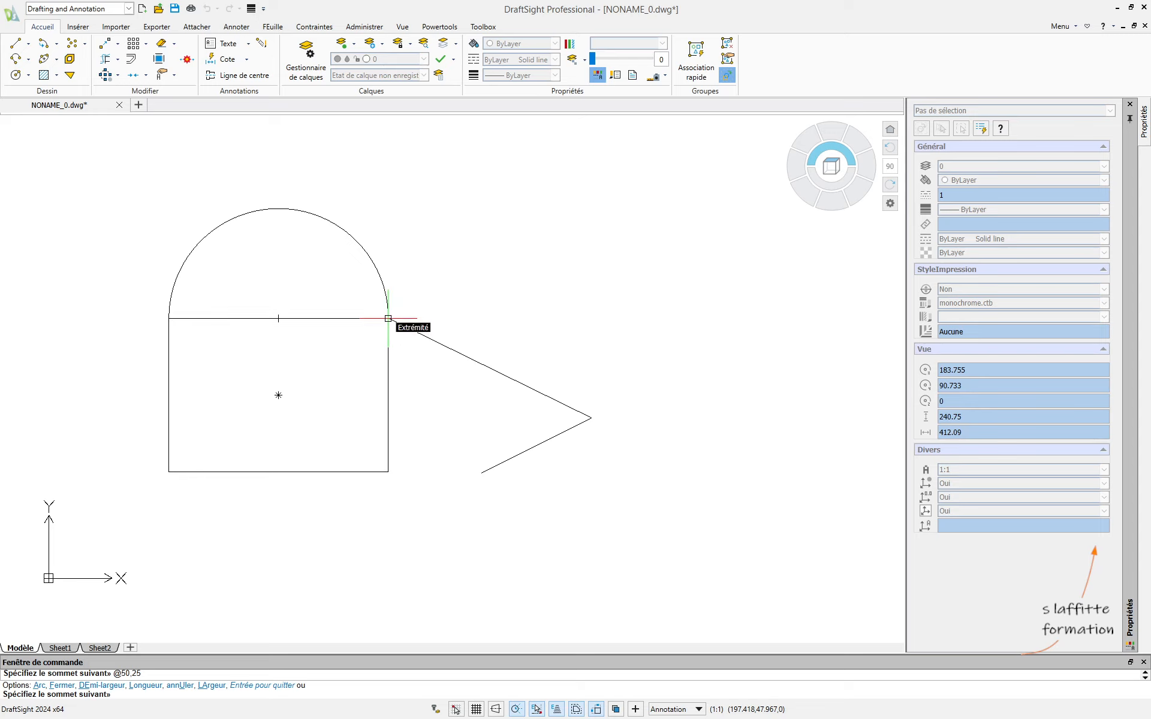
pyautogui.click(592, 318)
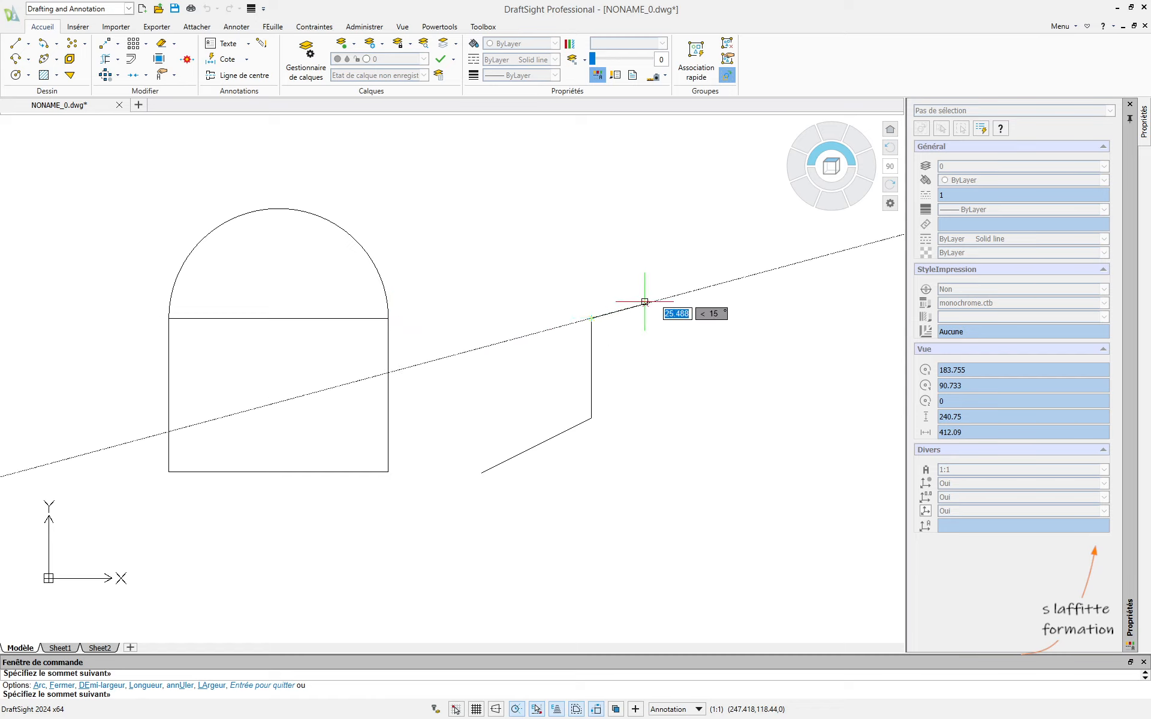
# Step: Continue the polyline with a 50-long segment at 45° and a horizontal segment about 37.6 long, and end it there
pyautogui.write('50')
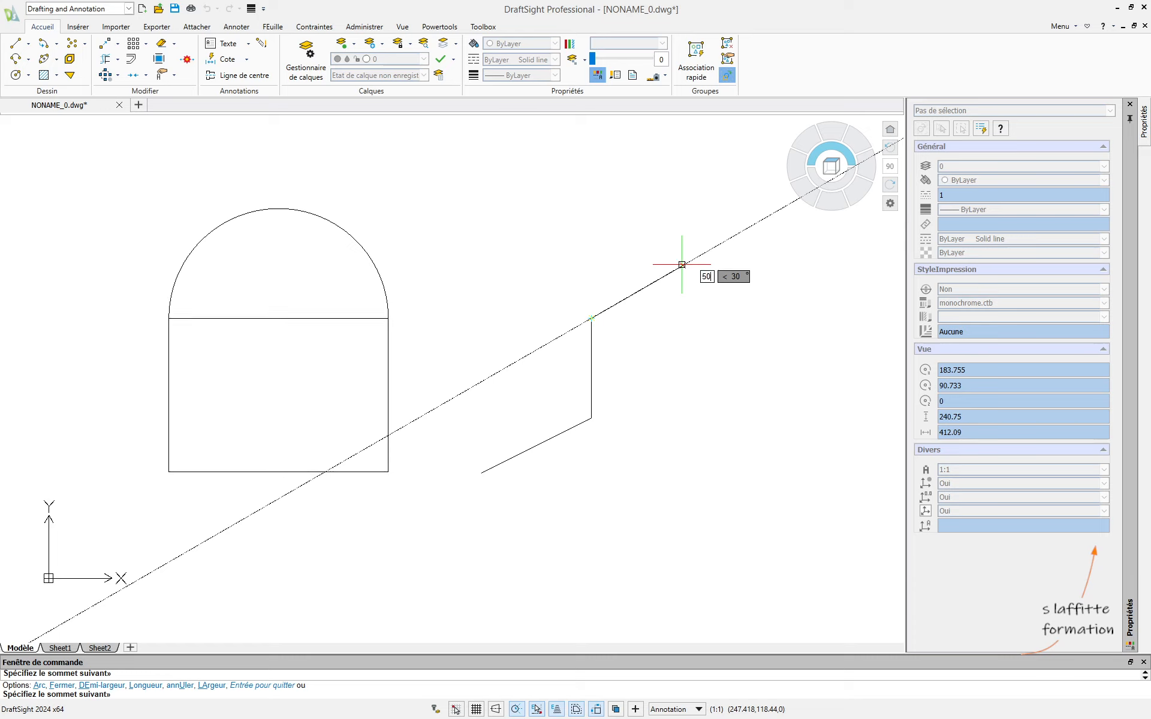
pyautogui.press('Tab')
pyautogui.write('12.2')
pyautogui.write('5')
pyautogui.press('Return')
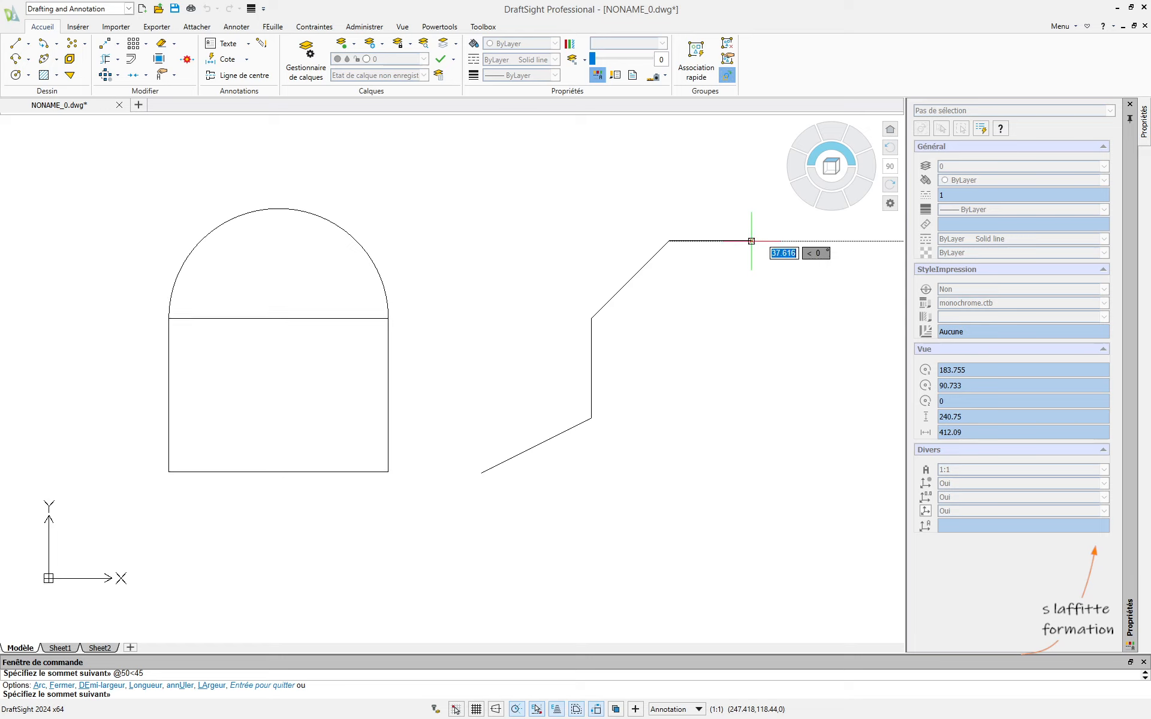
pyautogui.click(751, 241)
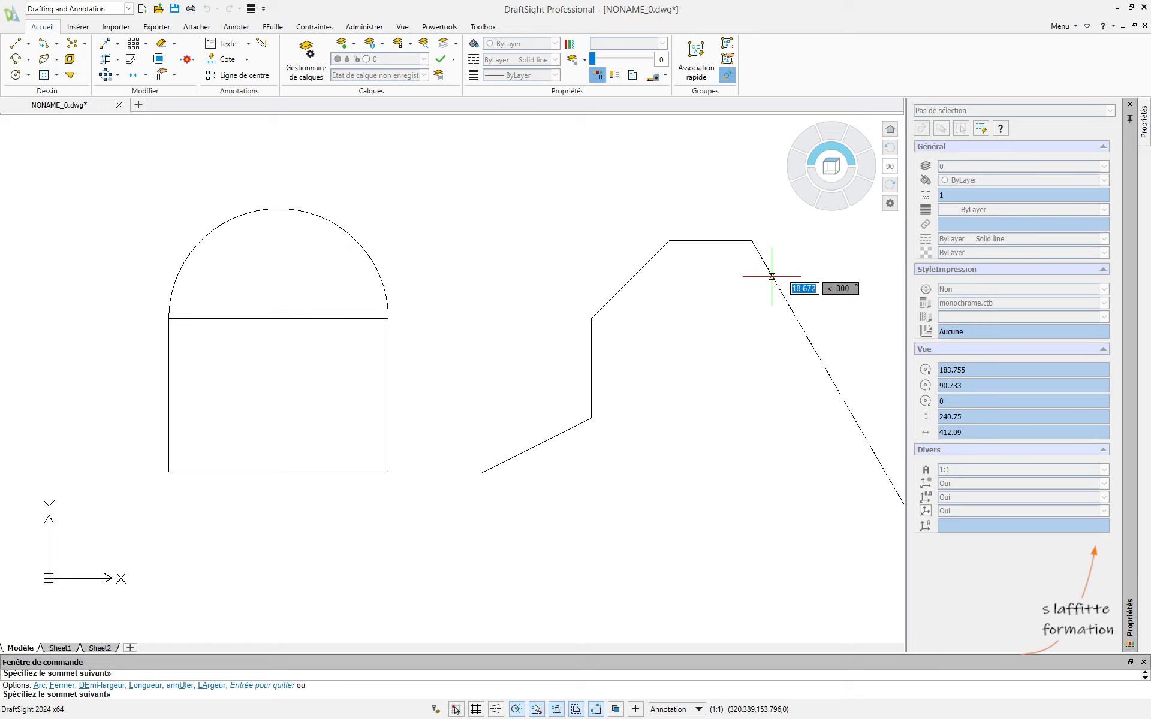
pyautogui.press('Escape')
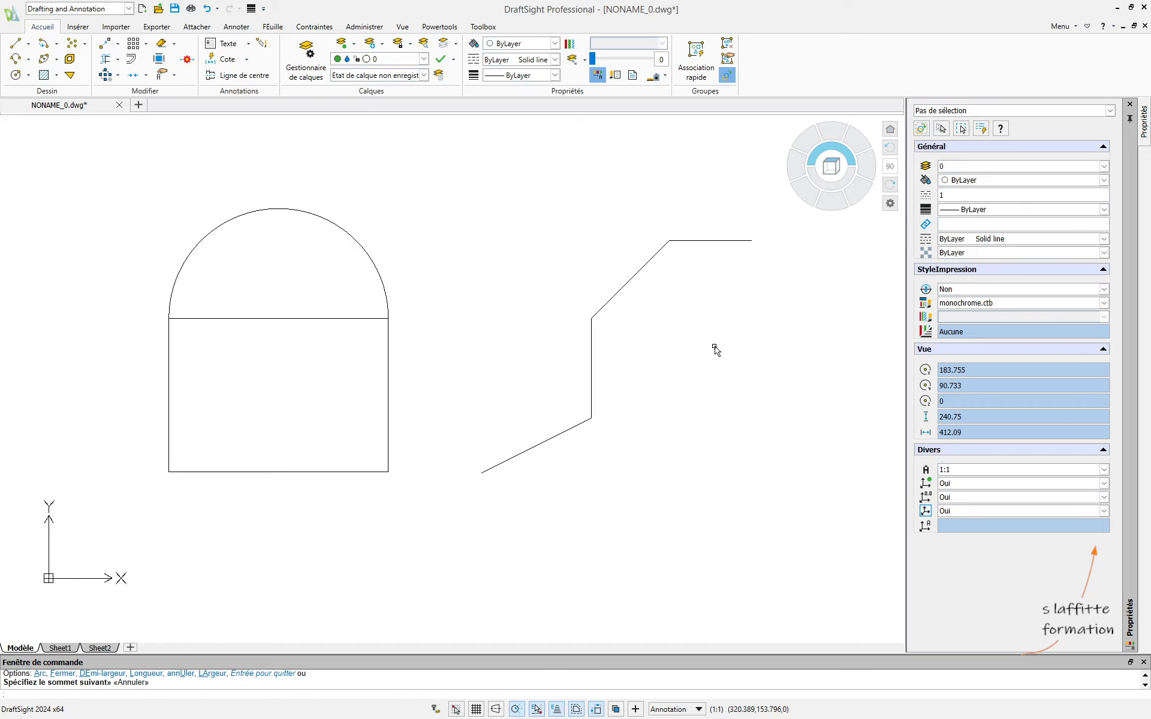
# Step: Select the polyline and stretch its upper end vertex about 14 straight down, and from there vertically up above the horizontal segment's original level
pyautogui.moveTo(621, 460); pyautogui.dragTo(567, 496, button='middle')
pyautogui.scroll(2, 601, 411)
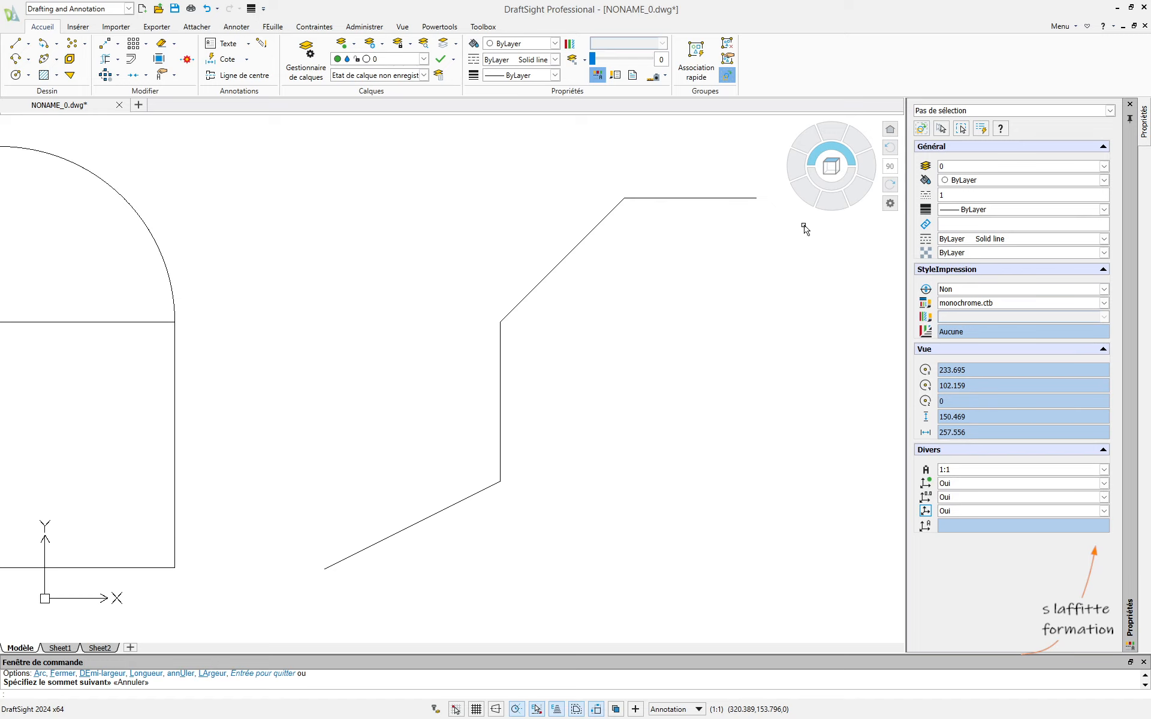
pyautogui.click(718, 198)
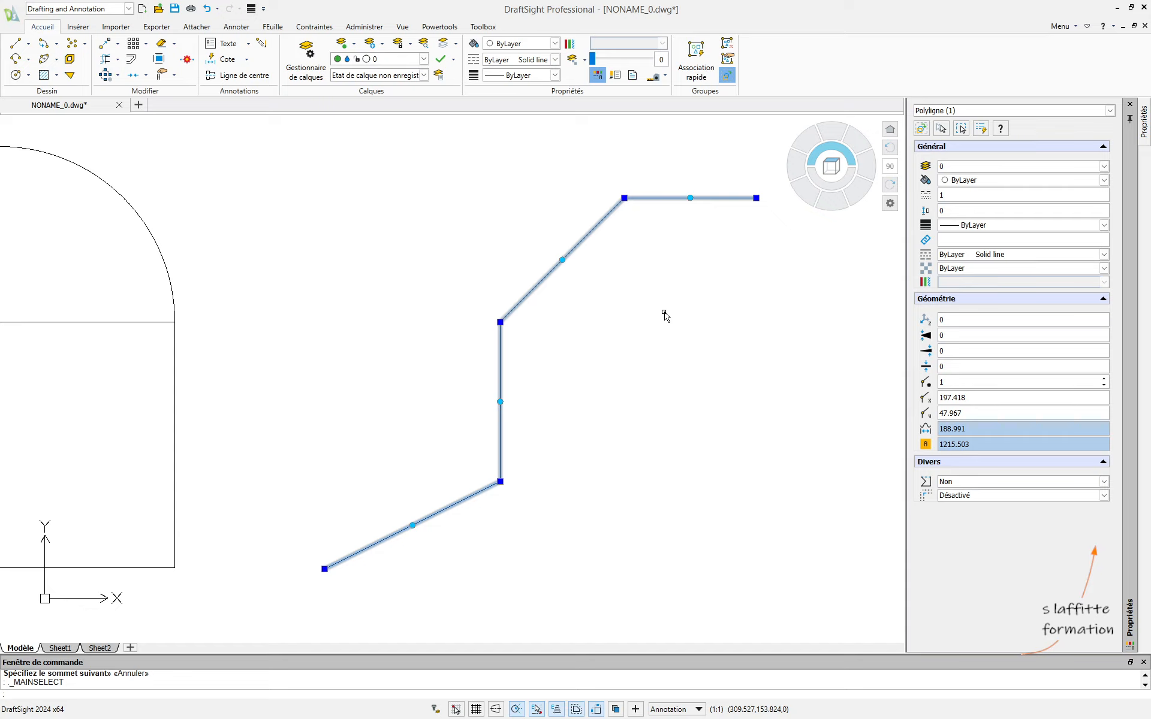
pyautogui.scroll(-2, 597, 381)
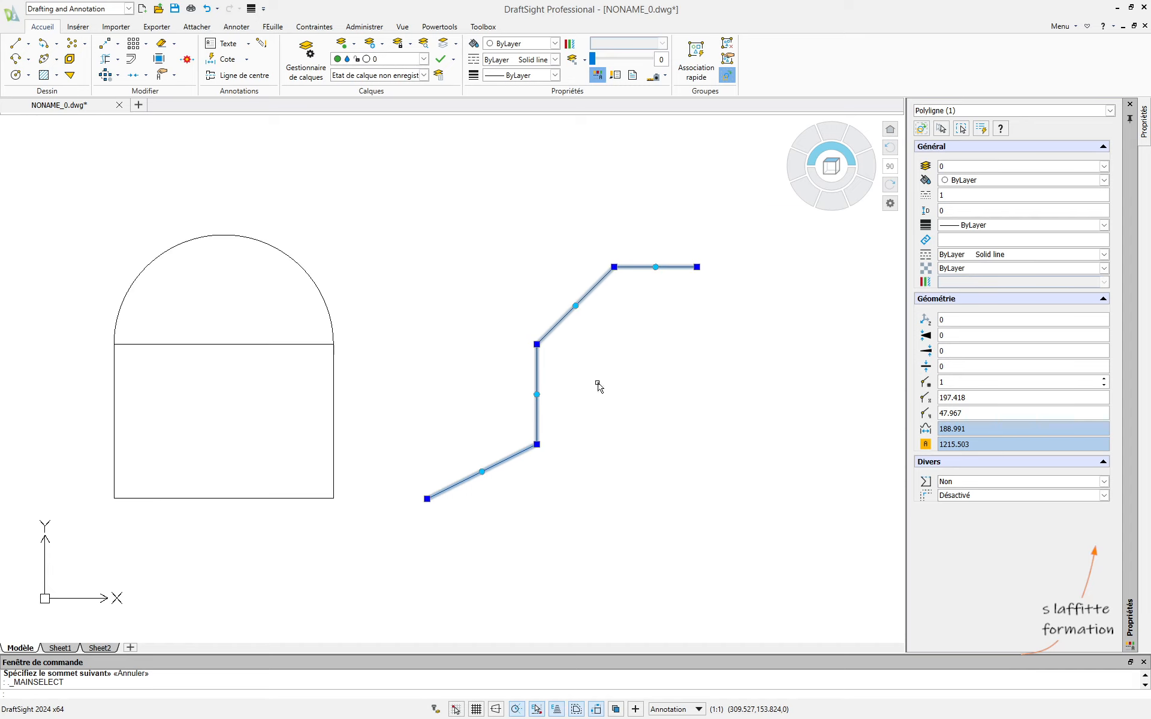
pyautogui.click(697, 267)
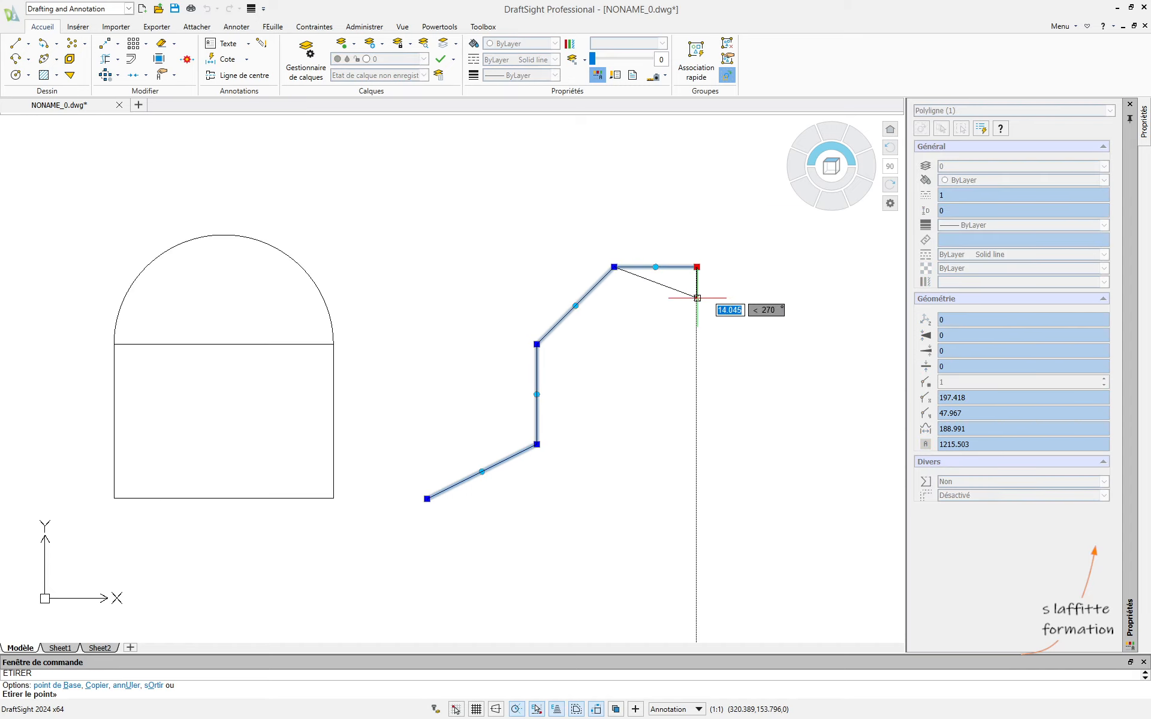
pyautogui.click(697, 298)
pyautogui.click(697, 298)
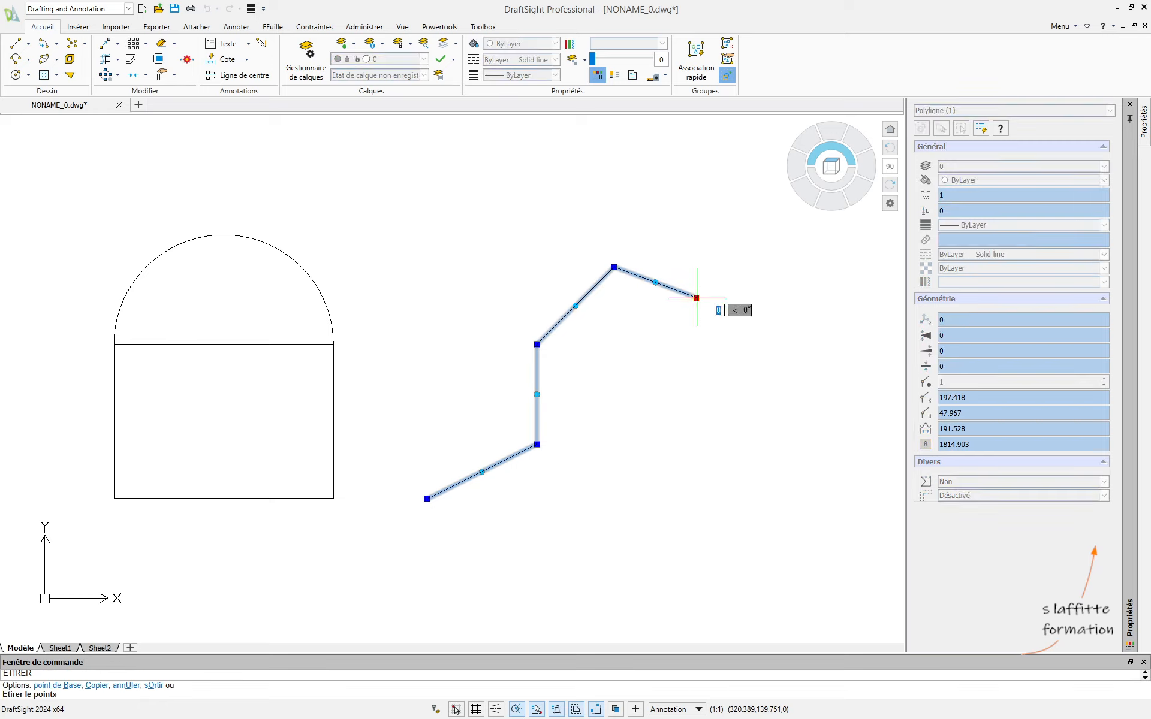
pyautogui.click(697, 229)
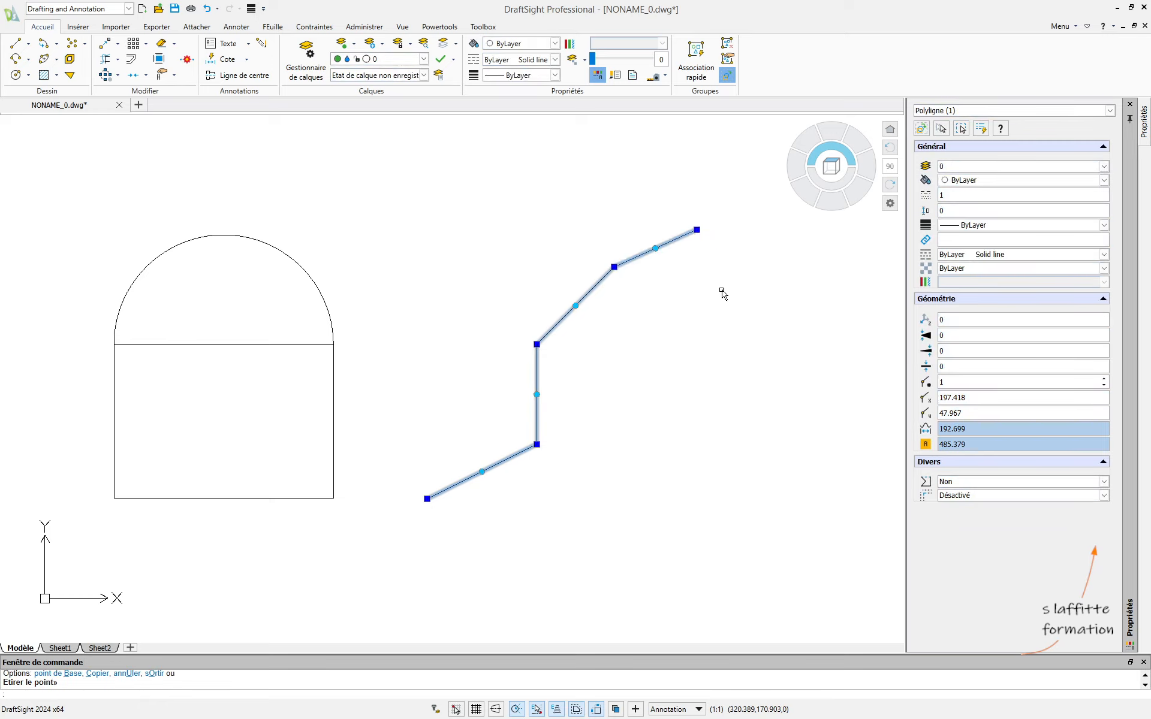
# Step: Delete the polyline's upper end vertex
pyautogui.scroll(1, 735, 231)
pyautogui.moveTo(711, 369); pyautogui.dragTo(593, 316, button='middle')
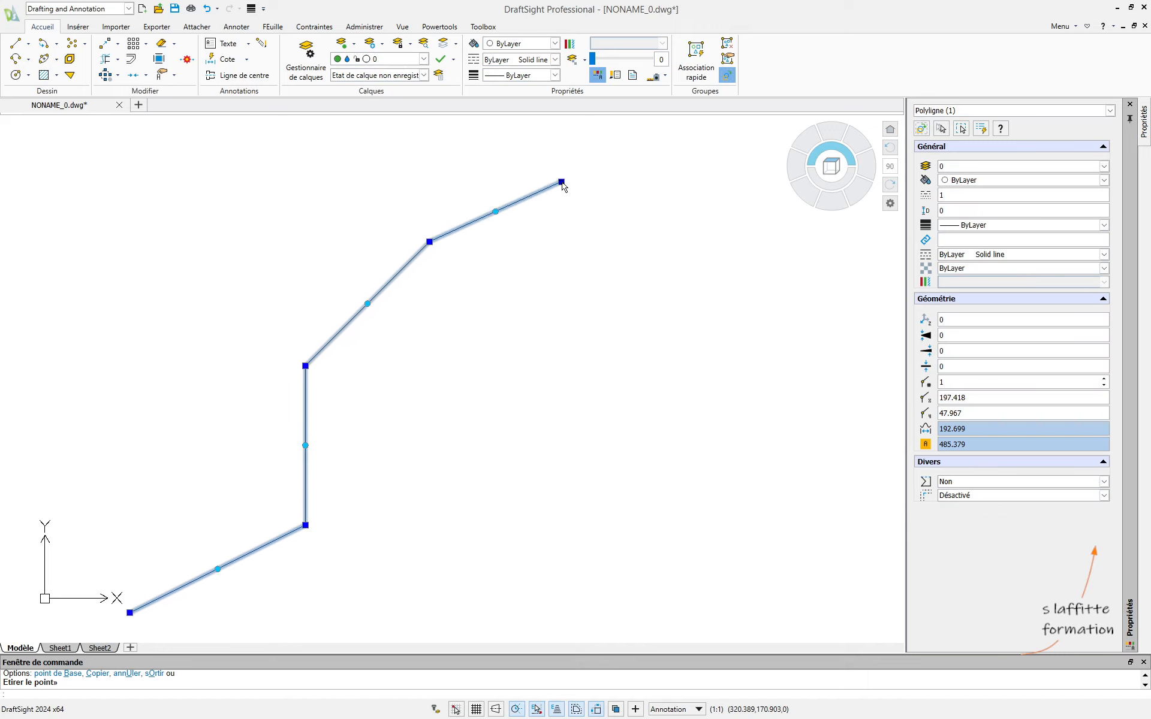
pyautogui.moveTo(564, 187)
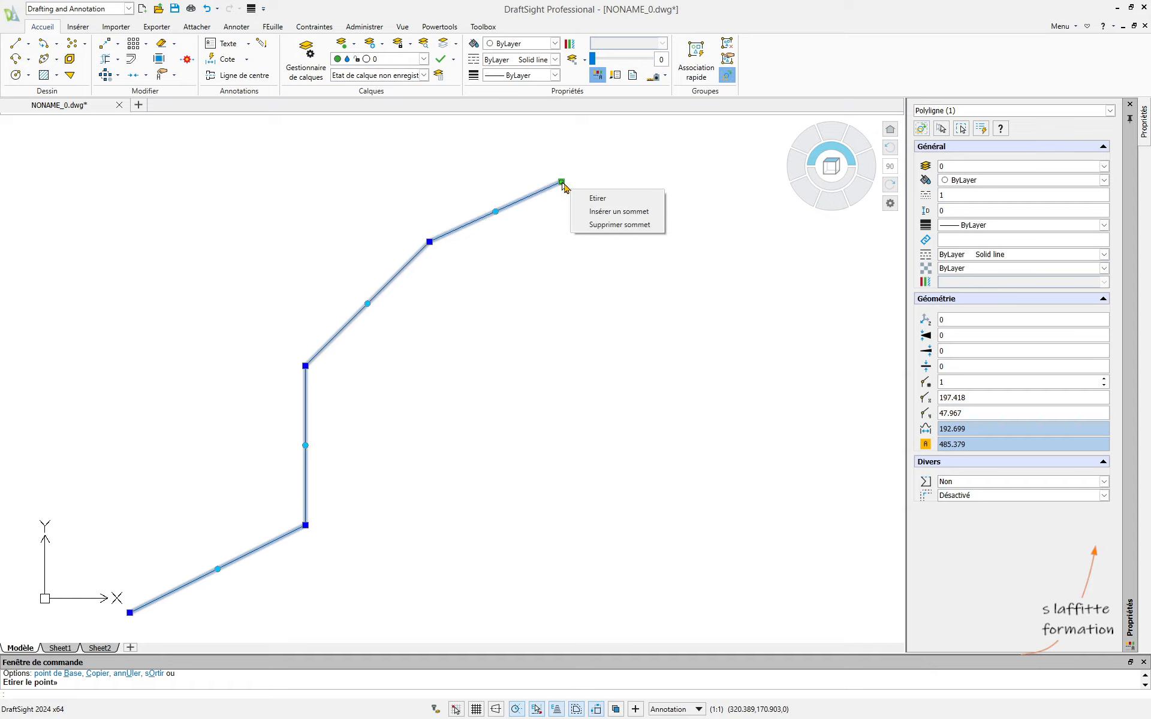
pyautogui.click(617, 224)
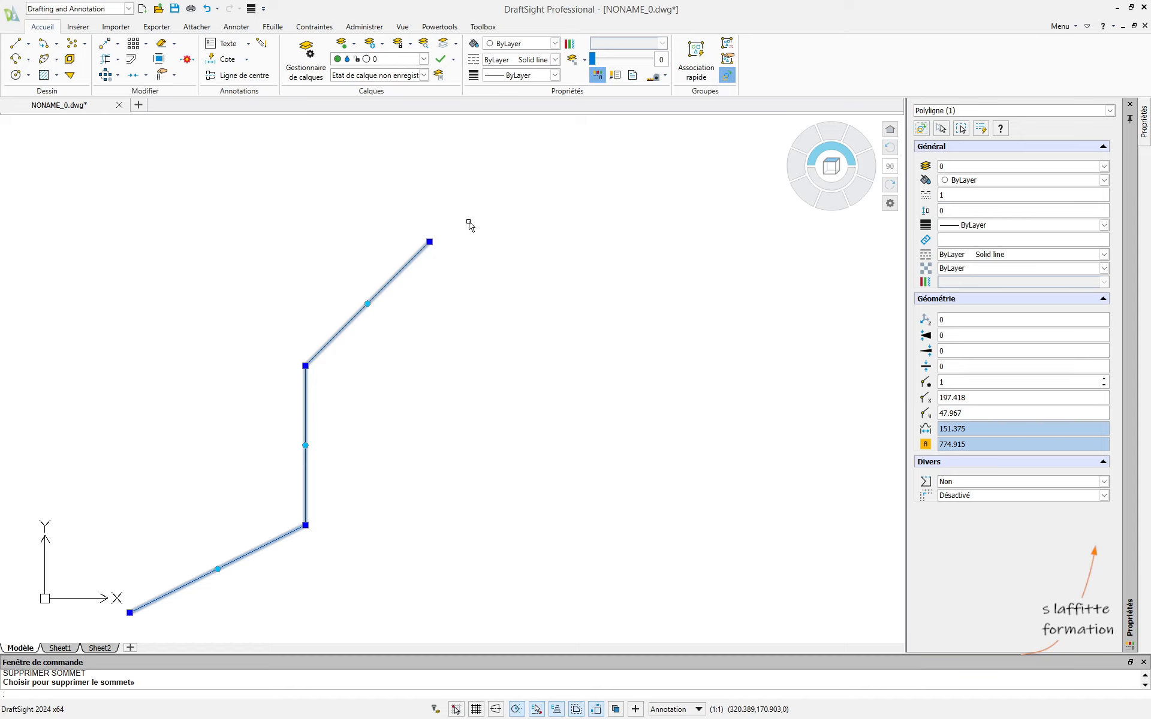
# Step: Insert two vertices at the polyline's upper end: one about 44 horizontally to the right, another straight below it level with the lower bend
pyautogui.moveTo(430, 244)
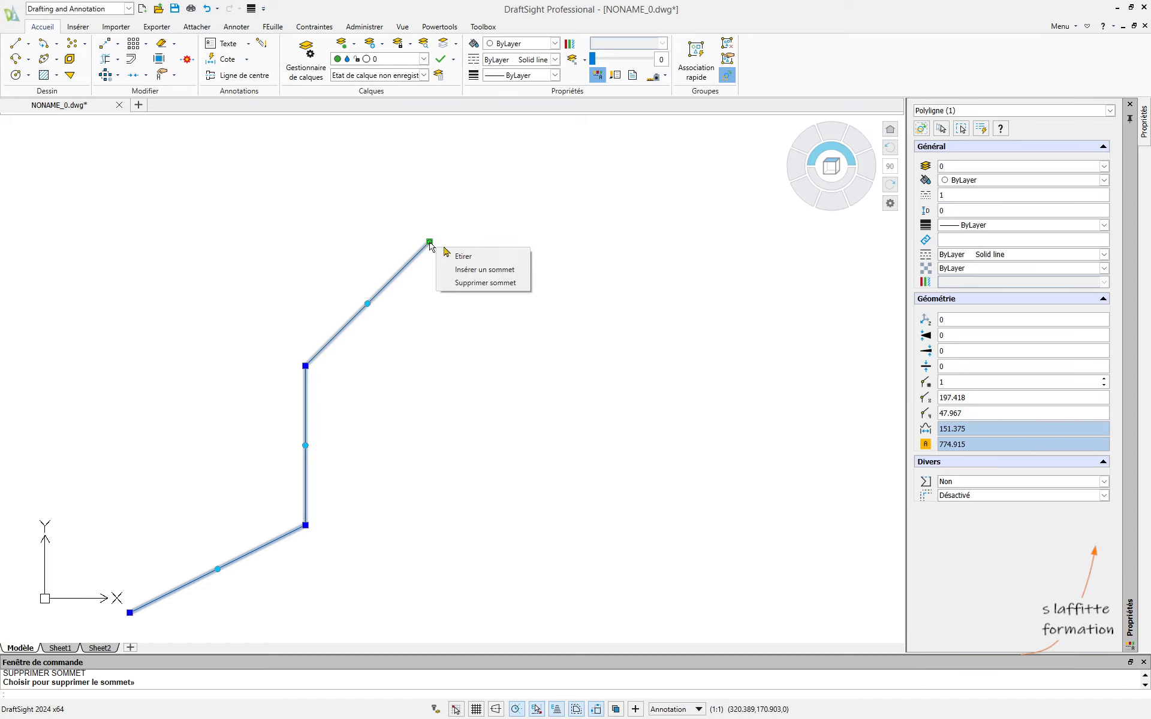
pyautogui.click(460, 274)
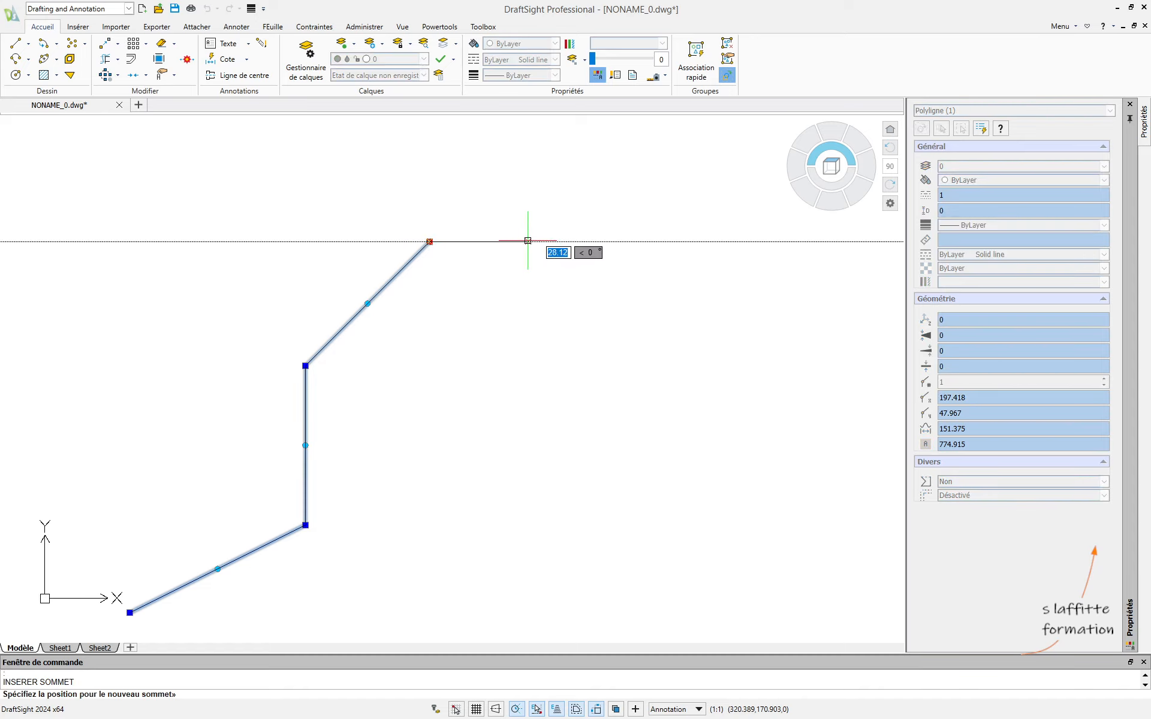
pyautogui.click(583, 242)
pyautogui.scroll(-2, 644, 220)
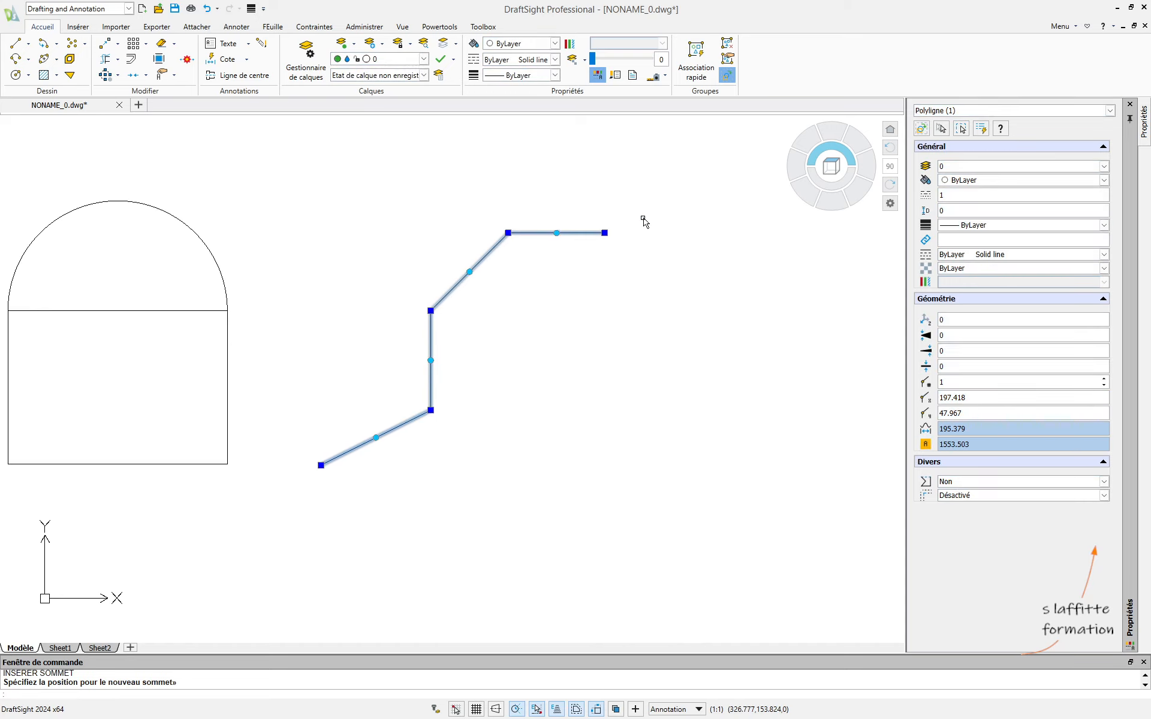
pyautogui.moveTo(606, 235)
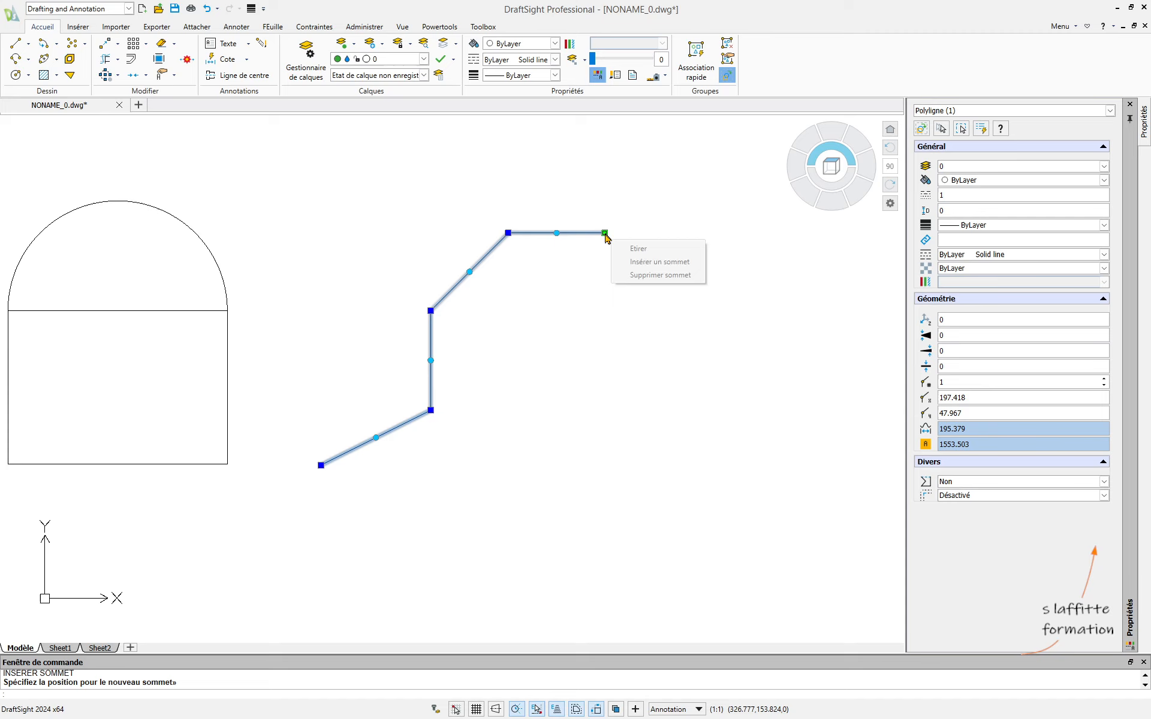
pyautogui.click(641, 259)
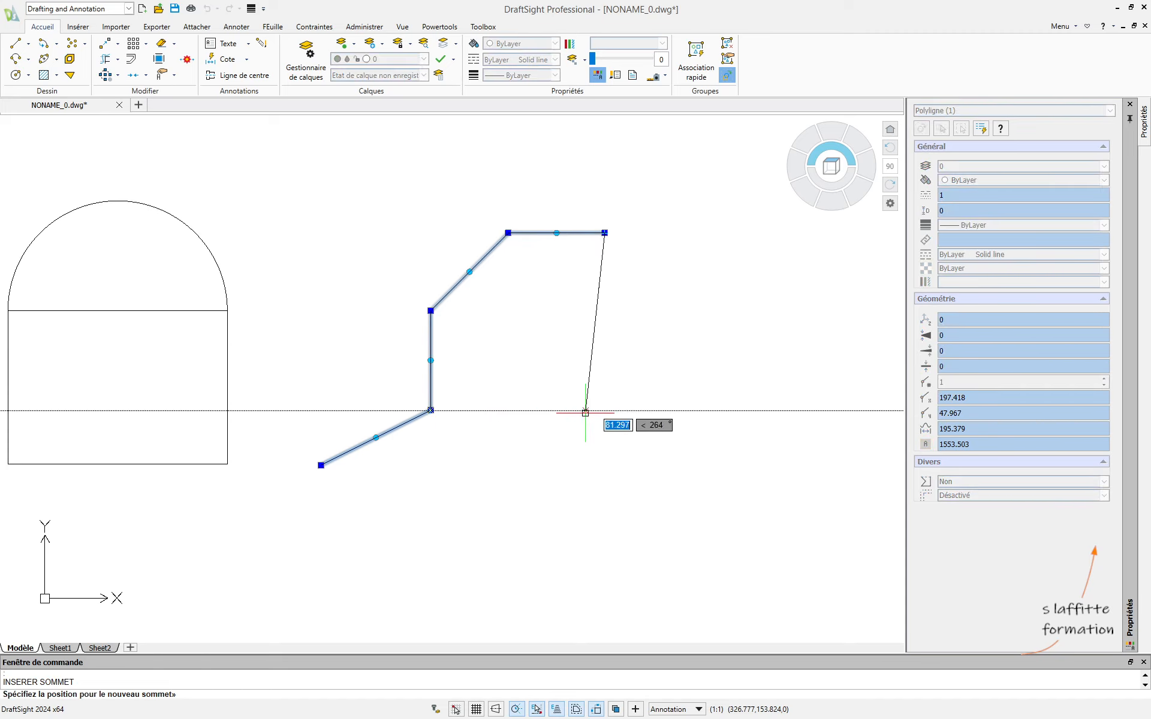
pyautogui.click(602, 410)
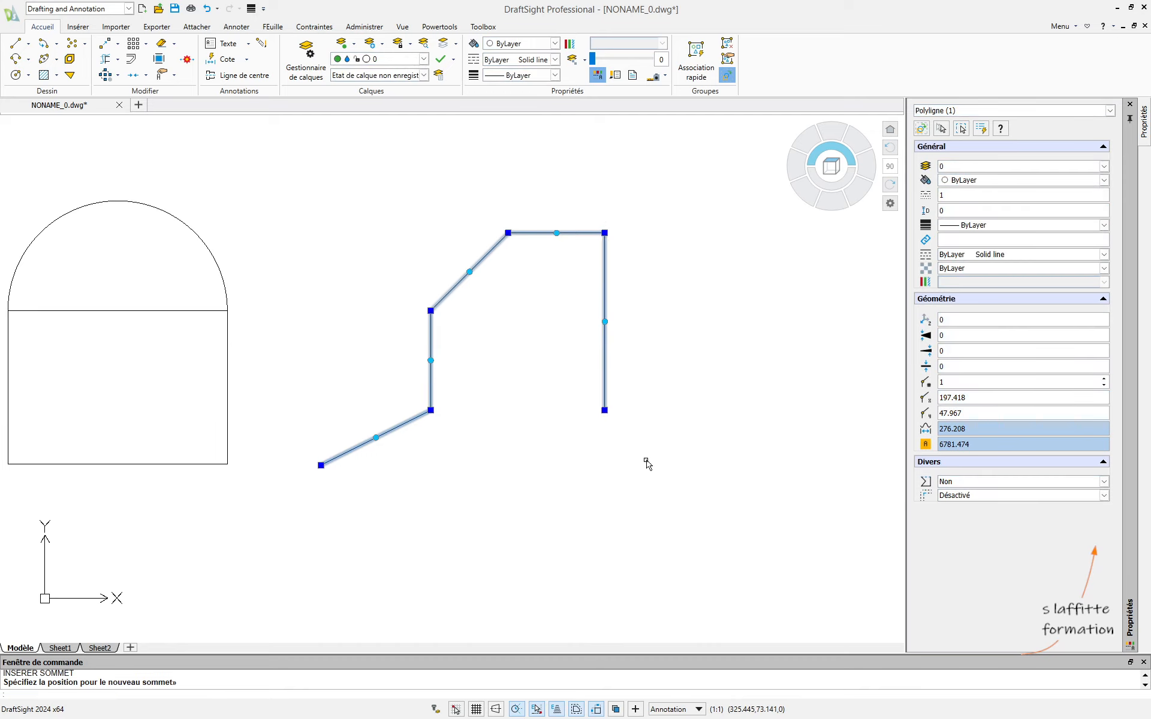
# Step: Stretch the polyline's lower-left start vertex onto its other end vertex to make a closed outline
pyautogui.moveTo(647, 462); pyautogui.dragTo(724, 436, button='middle')
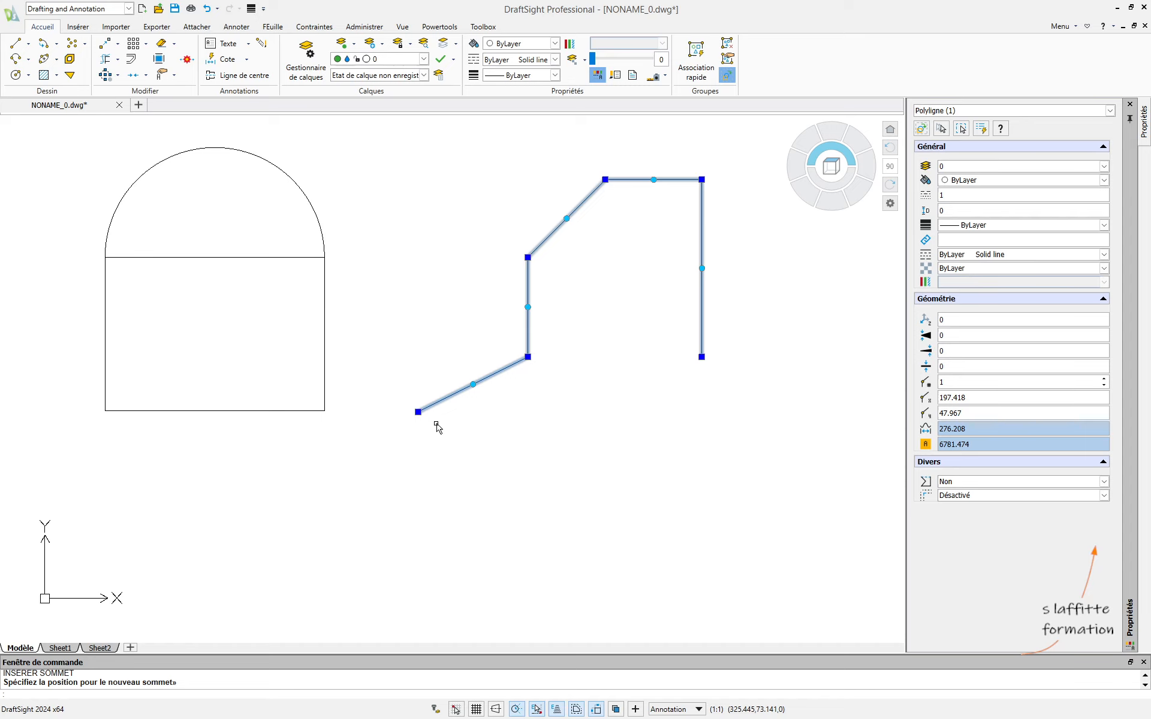
pyautogui.click(417, 412)
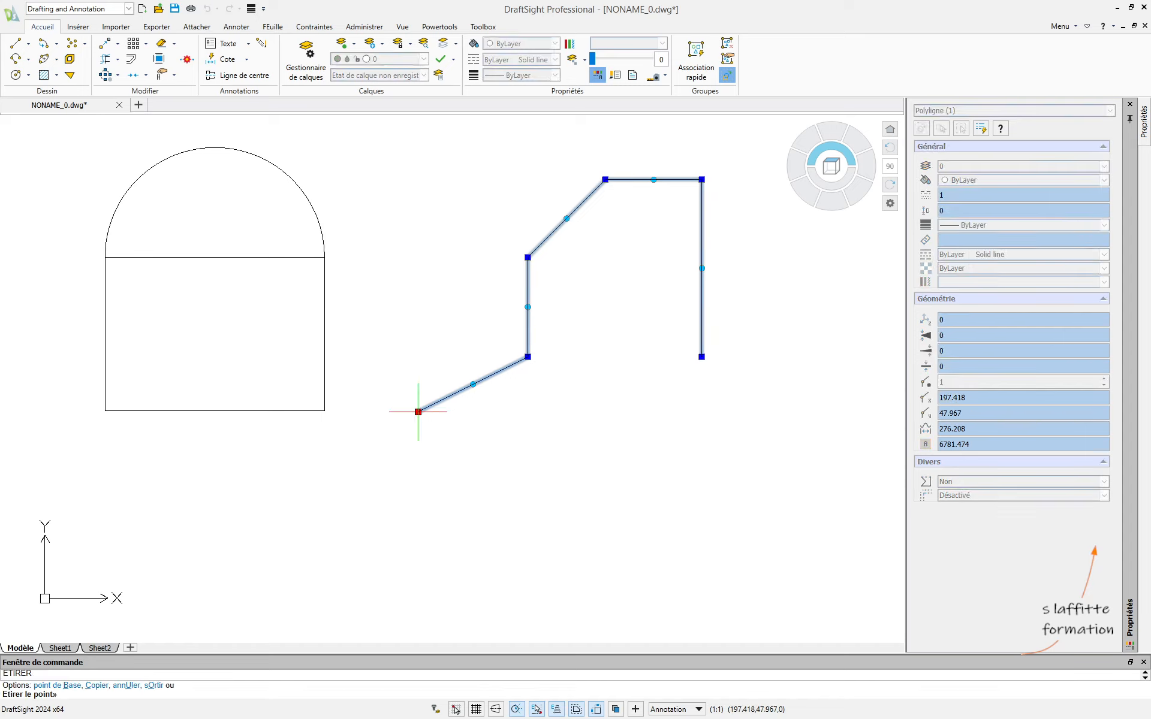
pyautogui.click(701, 356)
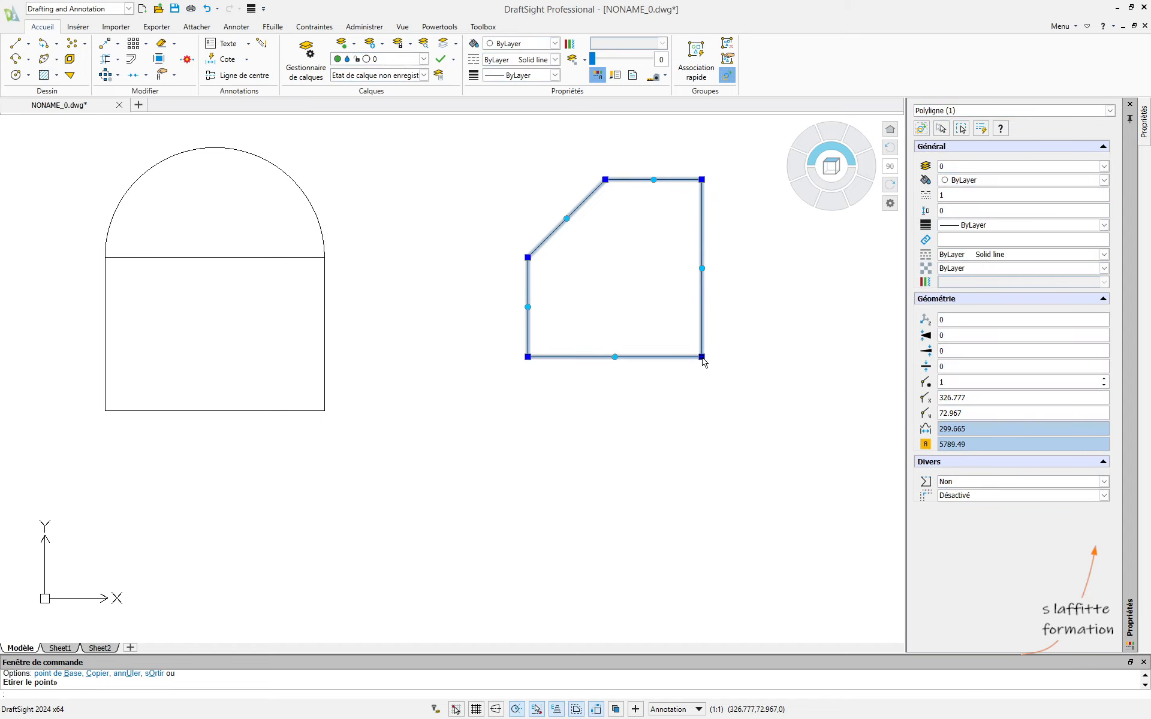
# Step: Pull the outline's lower-right vertex away and place it back at its original point
pyautogui.moveTo(624, 377); pyautogui.dragTo(582, 354, button='middle')
pyautogui.scroll(2, 571, 329)
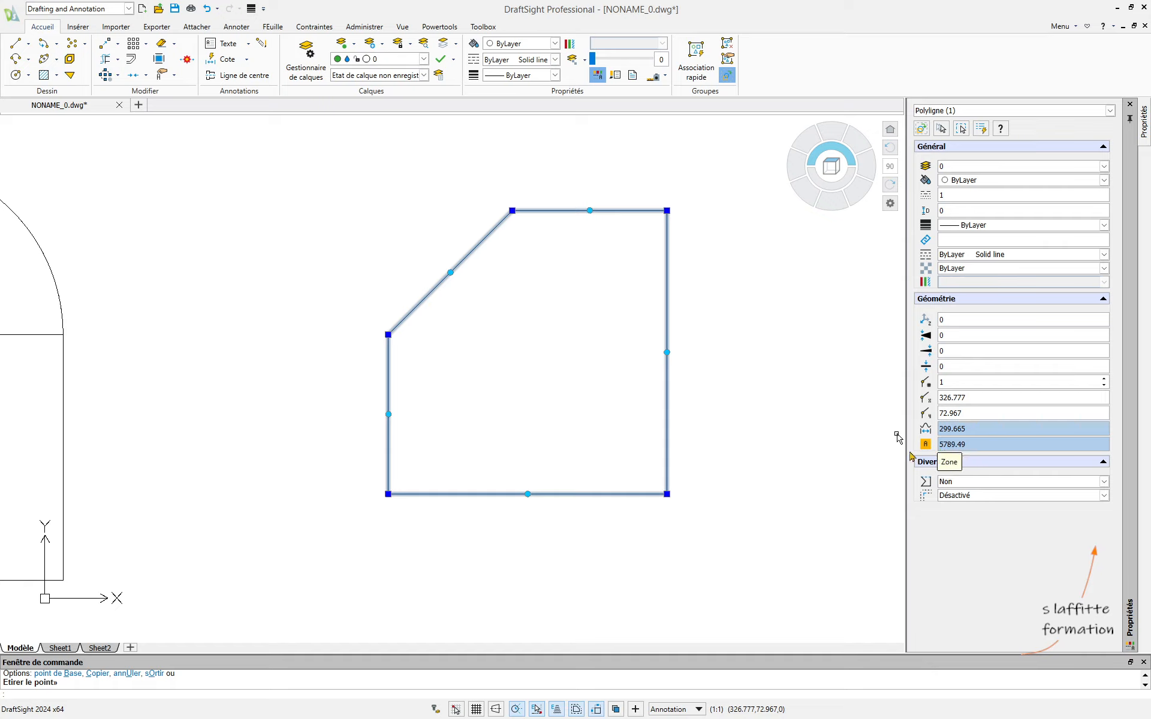
pyautogui.click(666, 494)
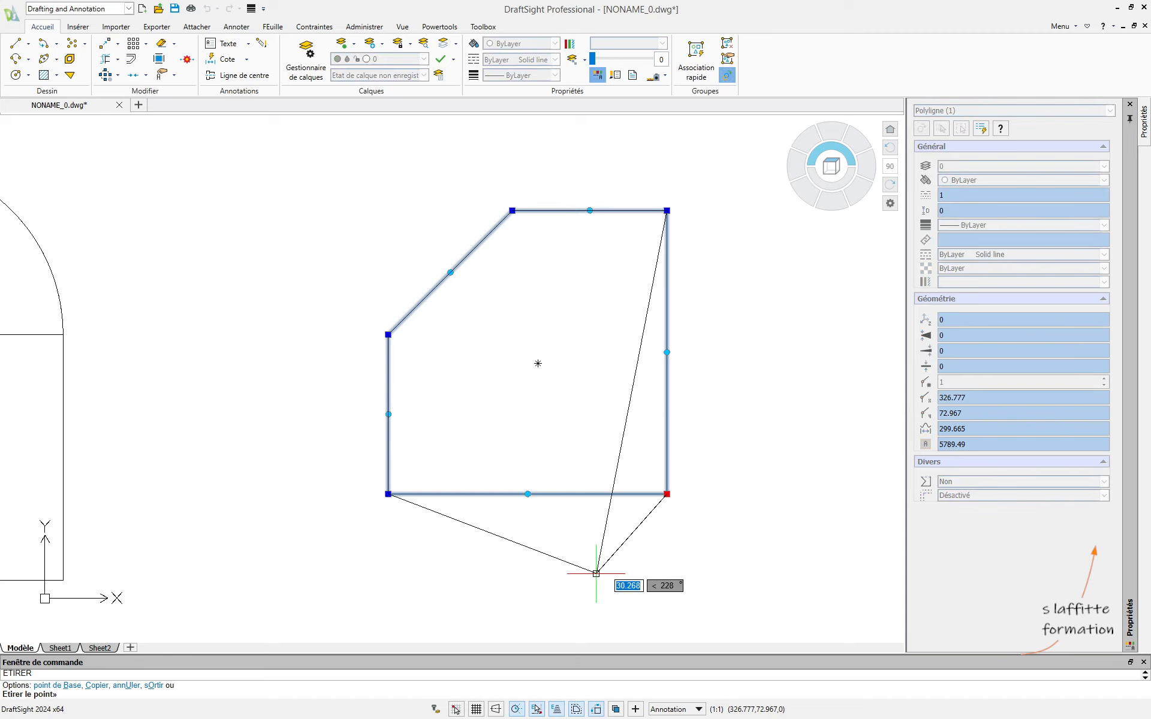
pyautogui.click(668, 495)
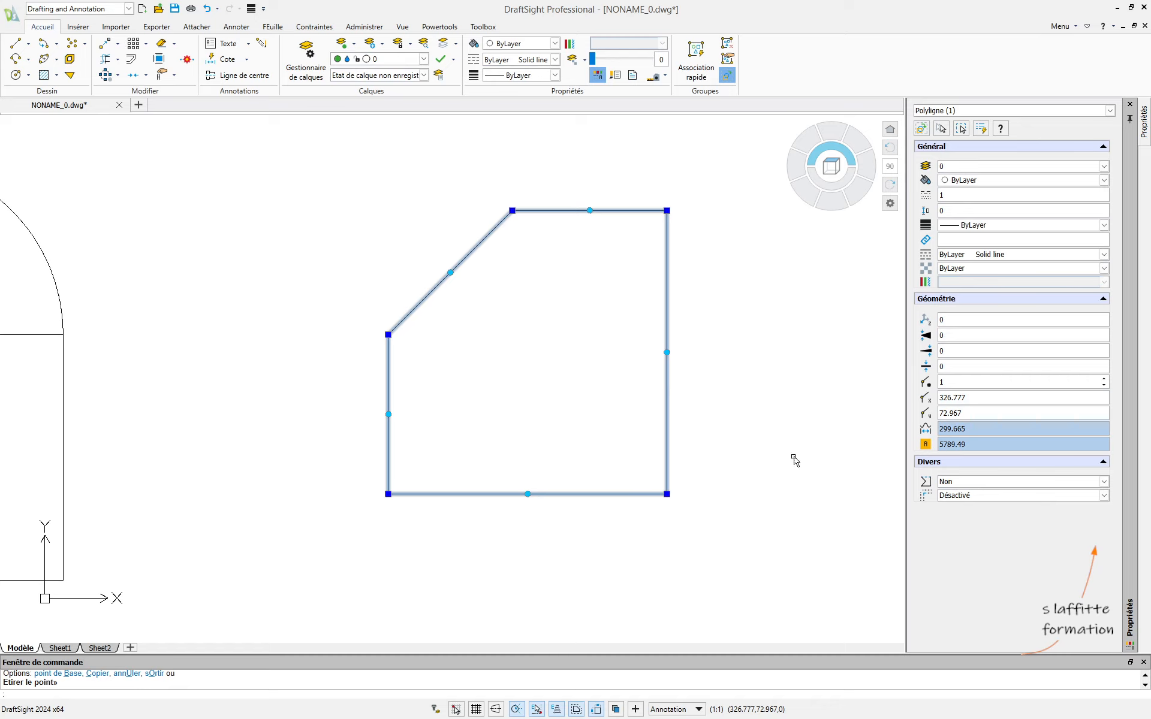
# Step: Deselect and reselect the outline to examine its length and area in the properties
pyautogui.moveTo(533, 417); pyautogui.dragTo(483, 421, button='middle')
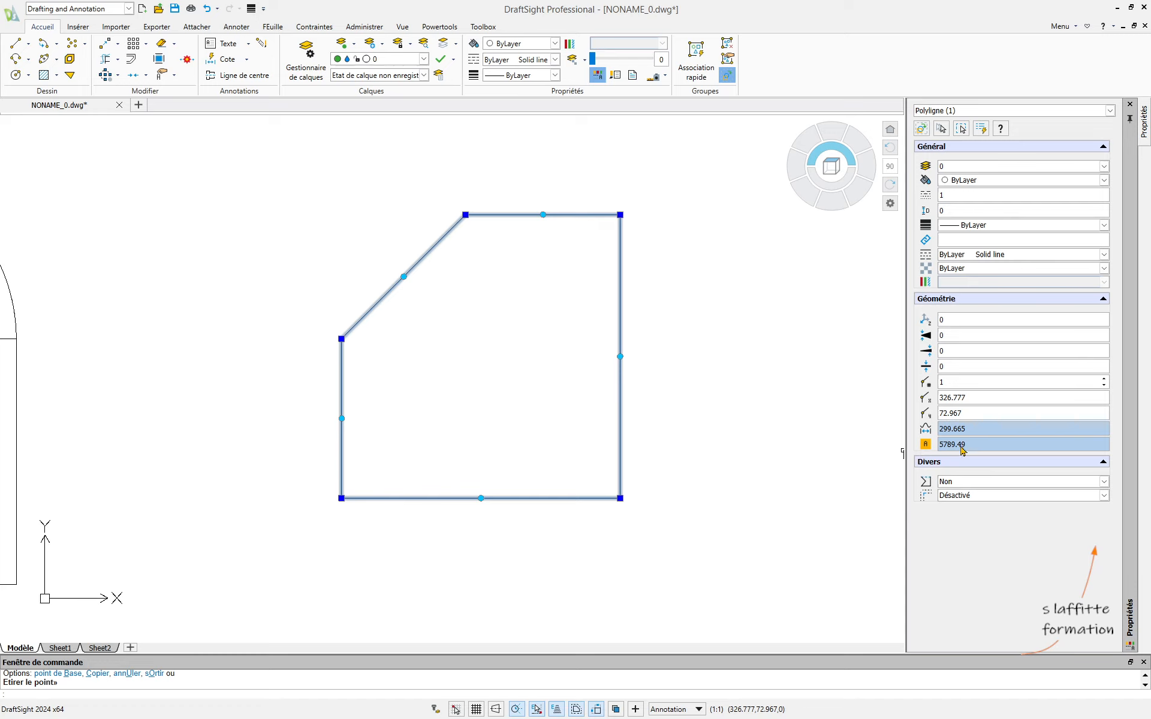
pyautogui.press('Escape')
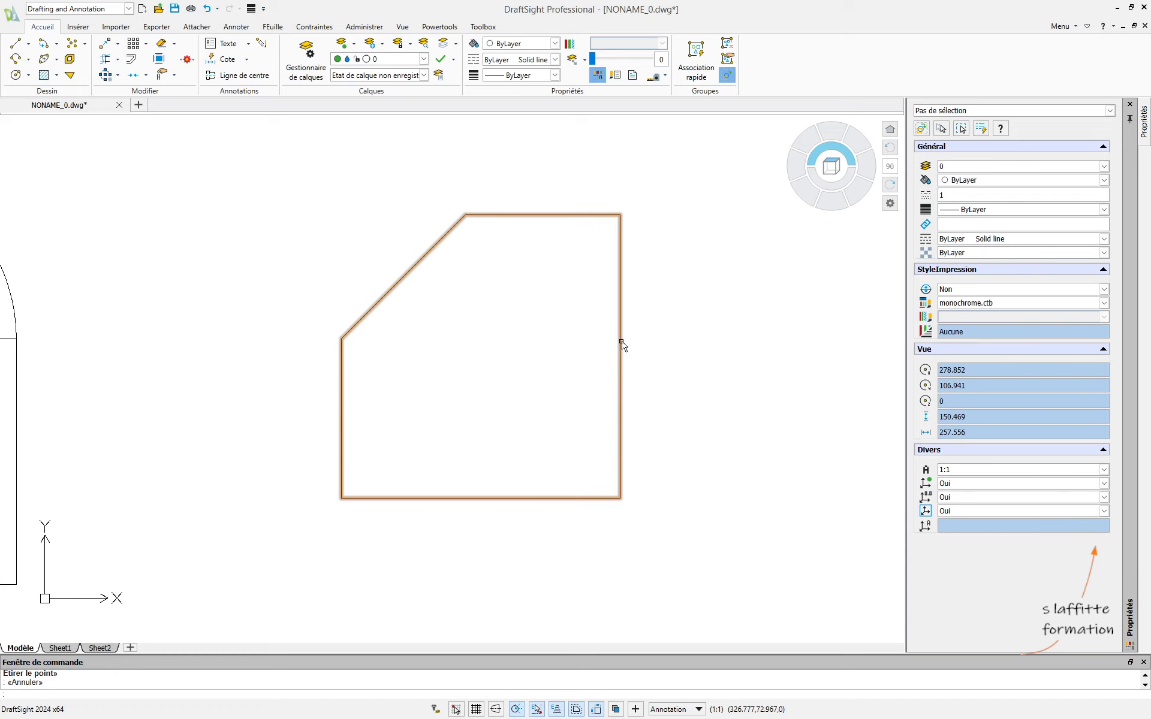
pyautogui.click(621, 343)
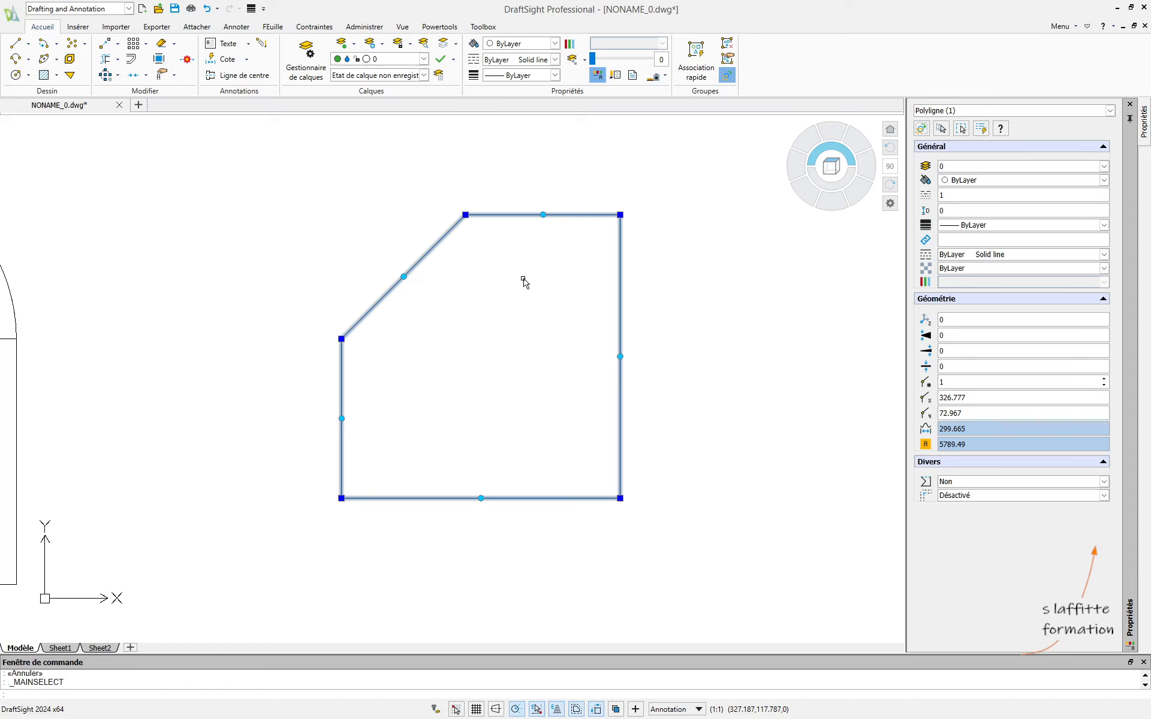
pyautogui.scroll(-2, 372, 383)
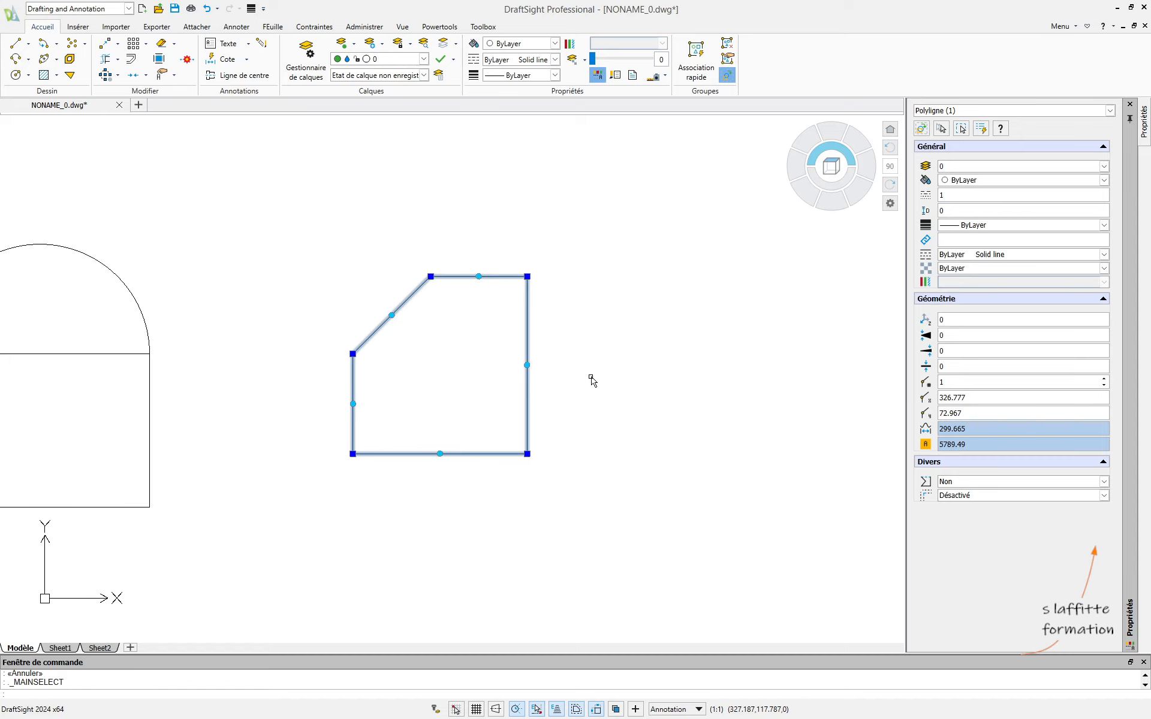
pyautogui.moveTo(747, 381); pyautogui.dragTo(616, 389, button='middle')
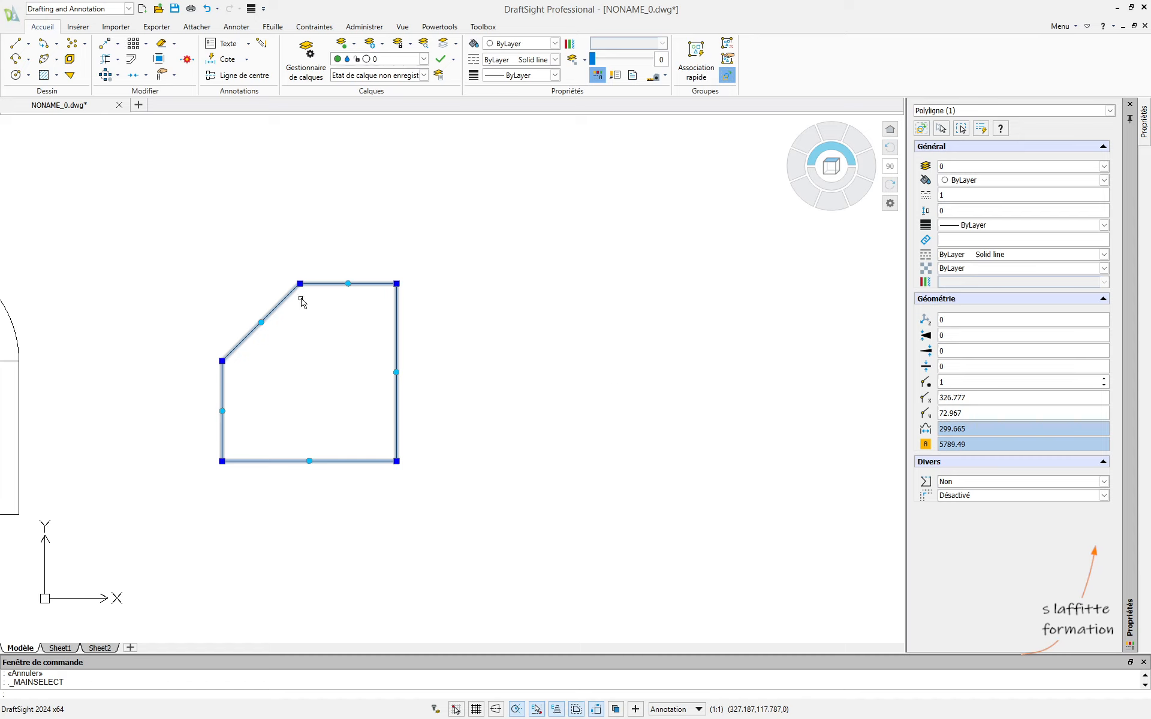
# Step: Start a new polyline to the right of the outline, near its base level, with a vertical segment about 49 upward
pyautogui.press('Escape')
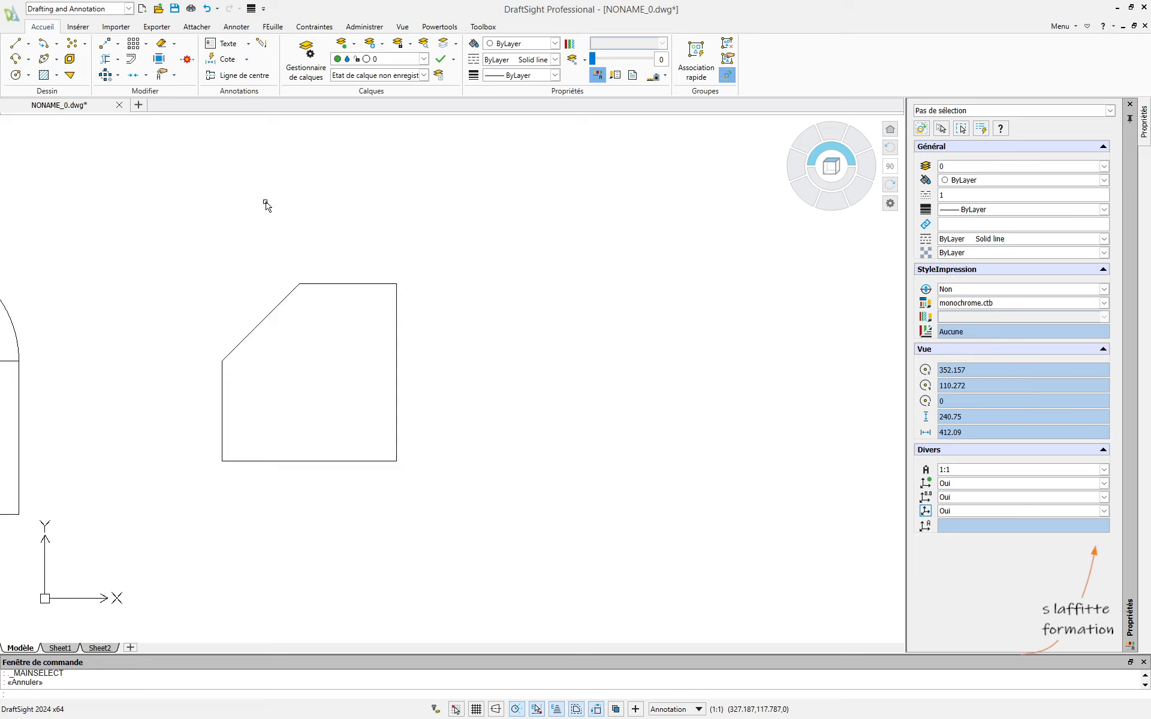
pyautogui.click(16, 58)
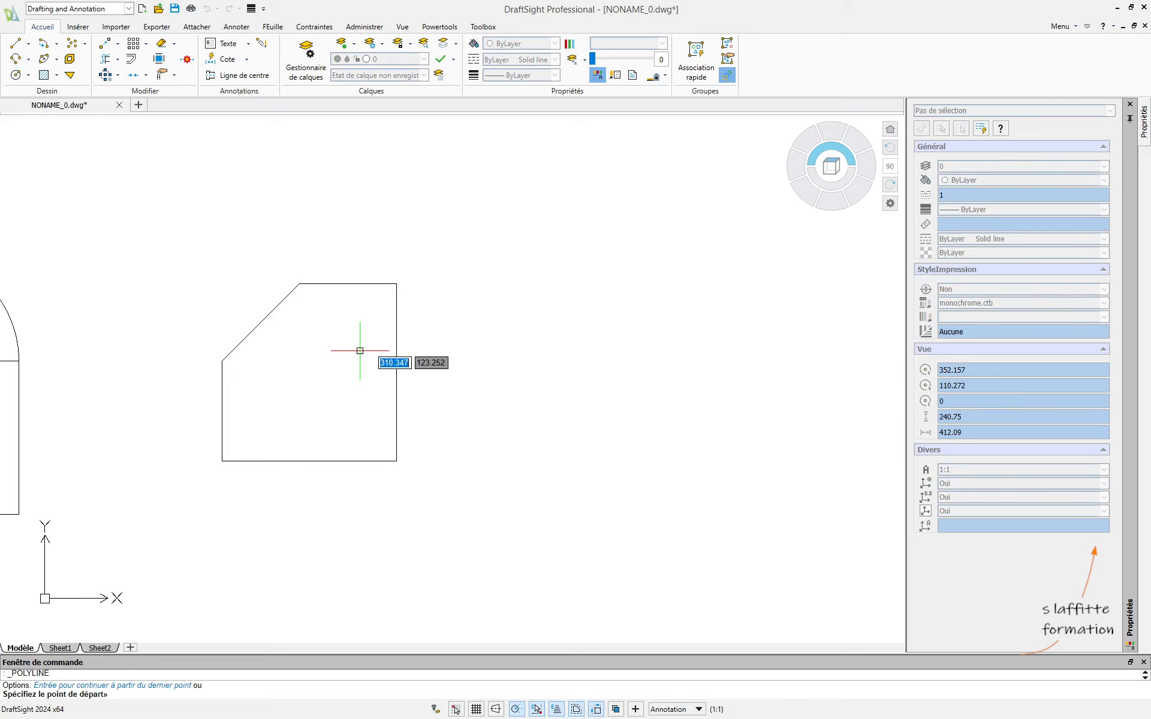
pyautogui.click(528, 462)
pyautogui.click(528, 355)
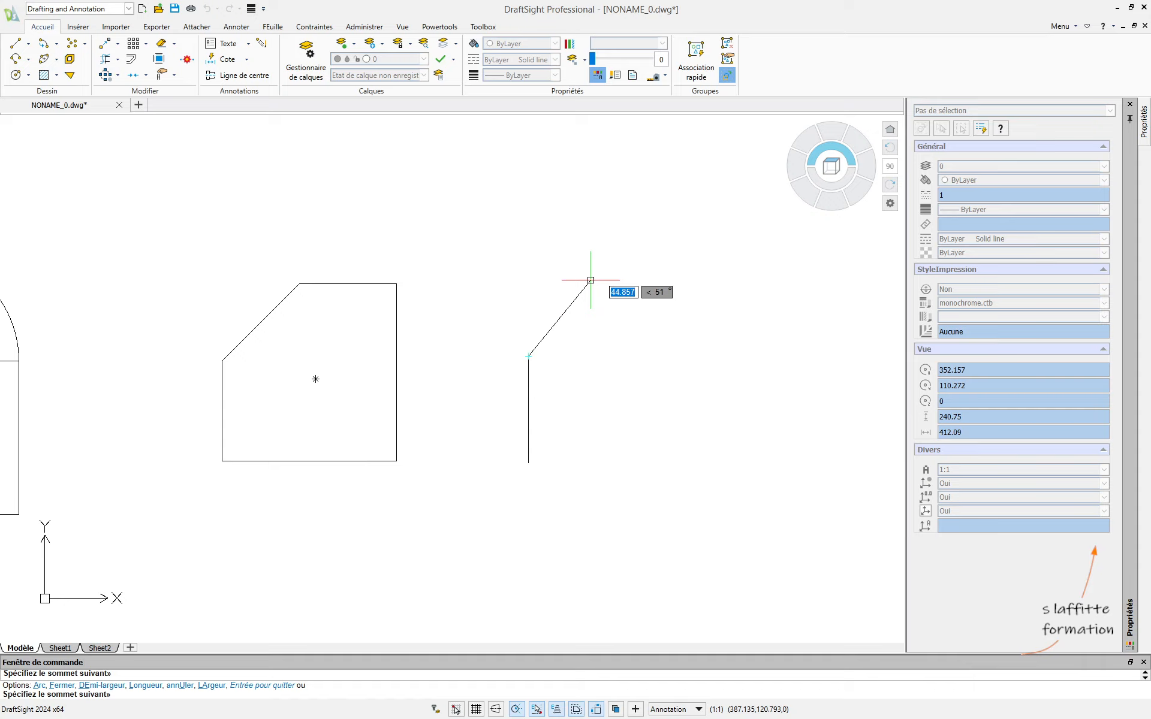
# Step: Continue the polyline with a quarter arc about 33 in radius up to the outline's top level, and a half-circle arc ending about 29 straight below
pyautogui.write('a')
pyautogui.press('Return')
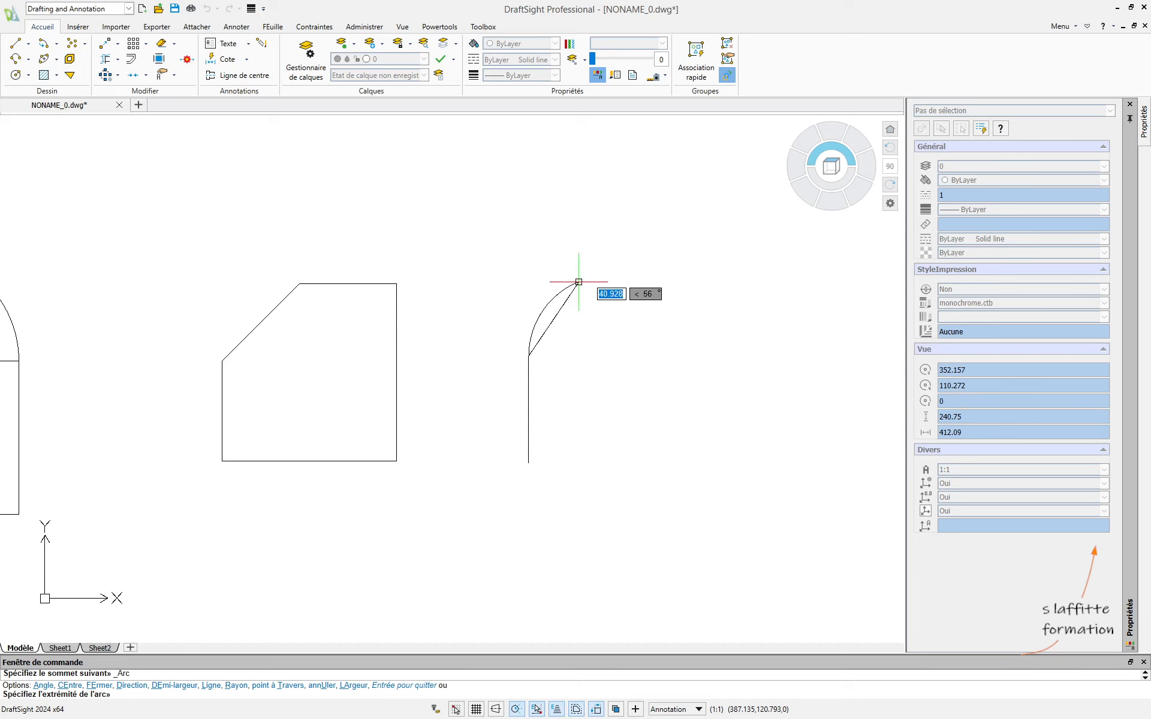
pyautogui.scroll(8, 534, 358)
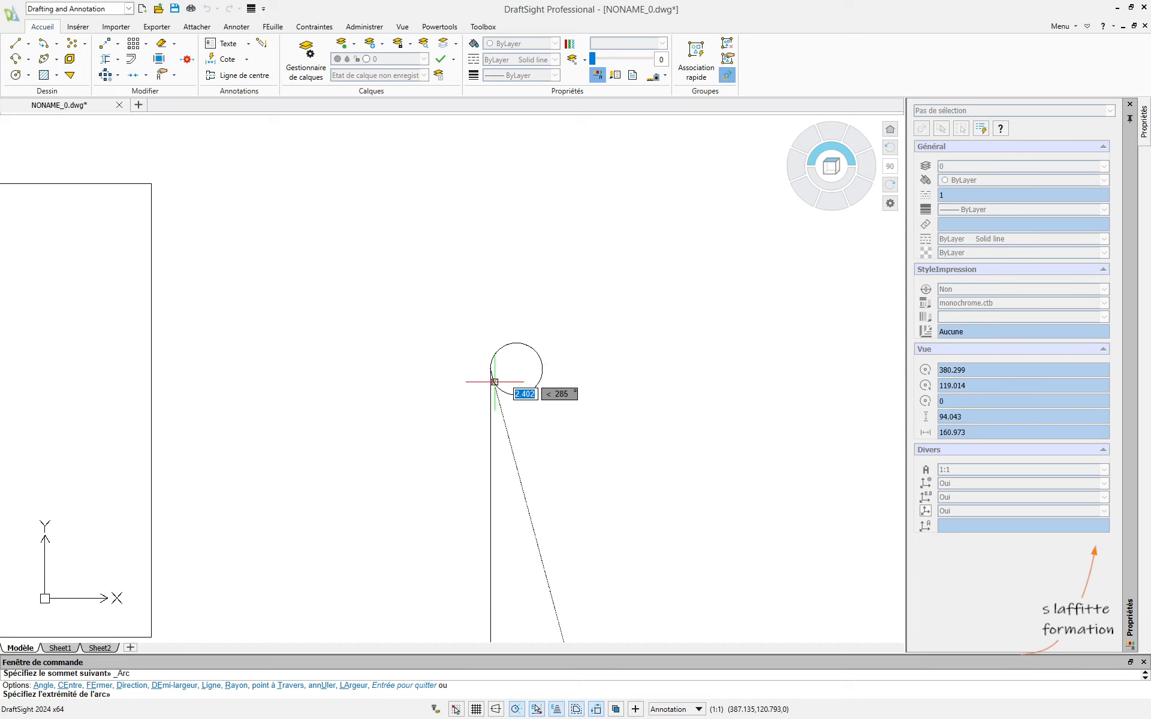
pyautogui.scroll(-3, 502, 371)
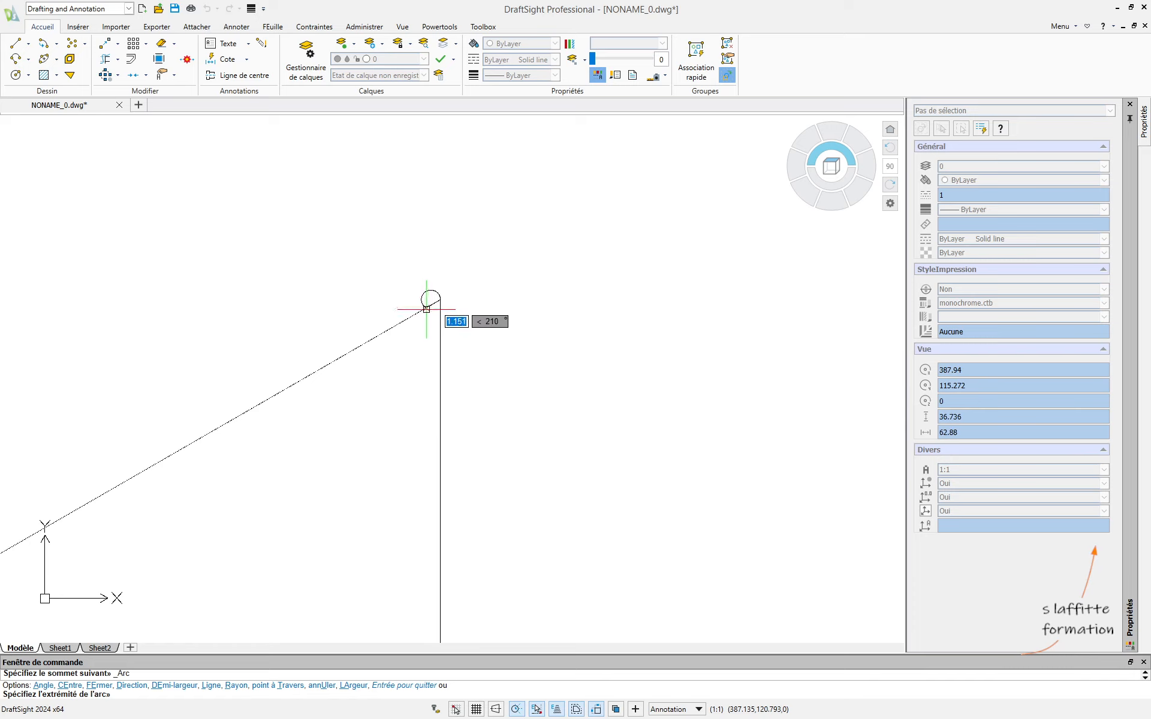
pyautogui.scroll(-5, 462, 298)
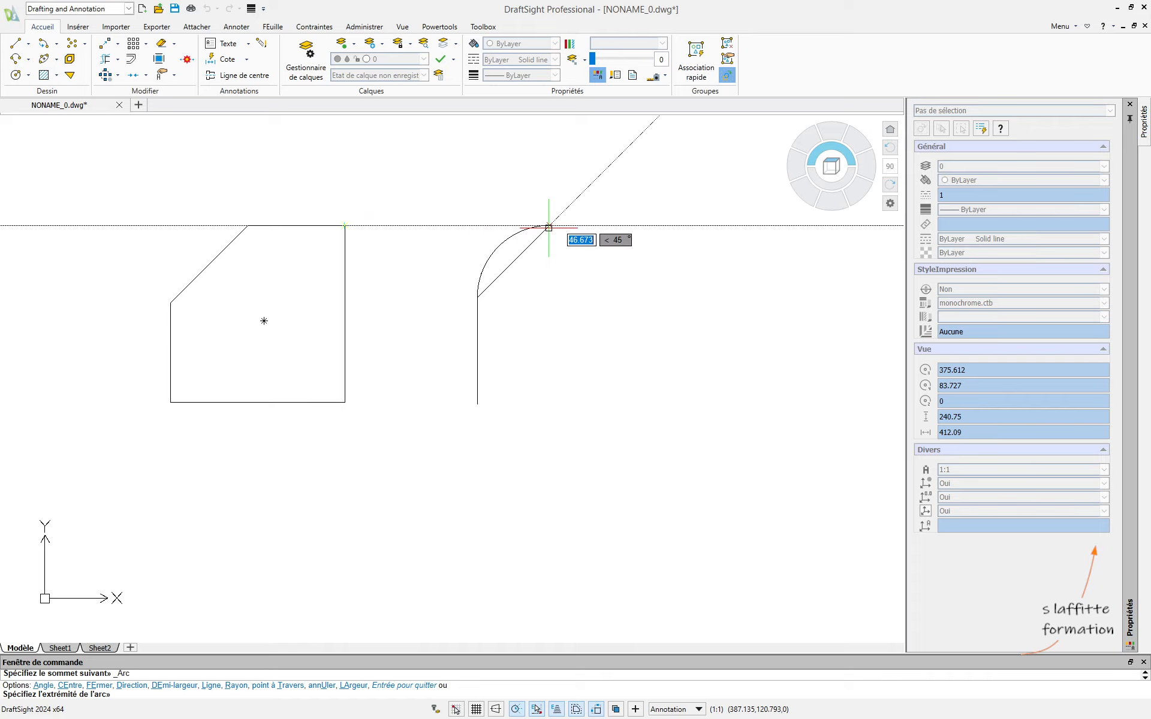
pyautogui.click(548, 227)
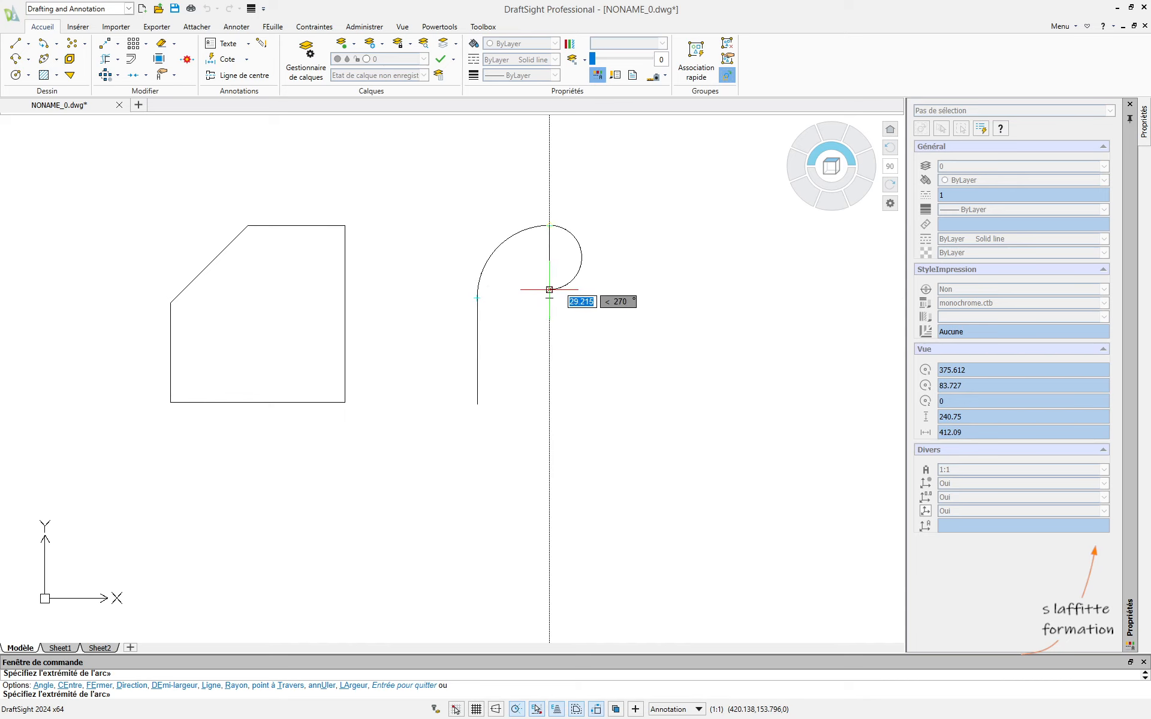
pyautogui.click(549, 290)
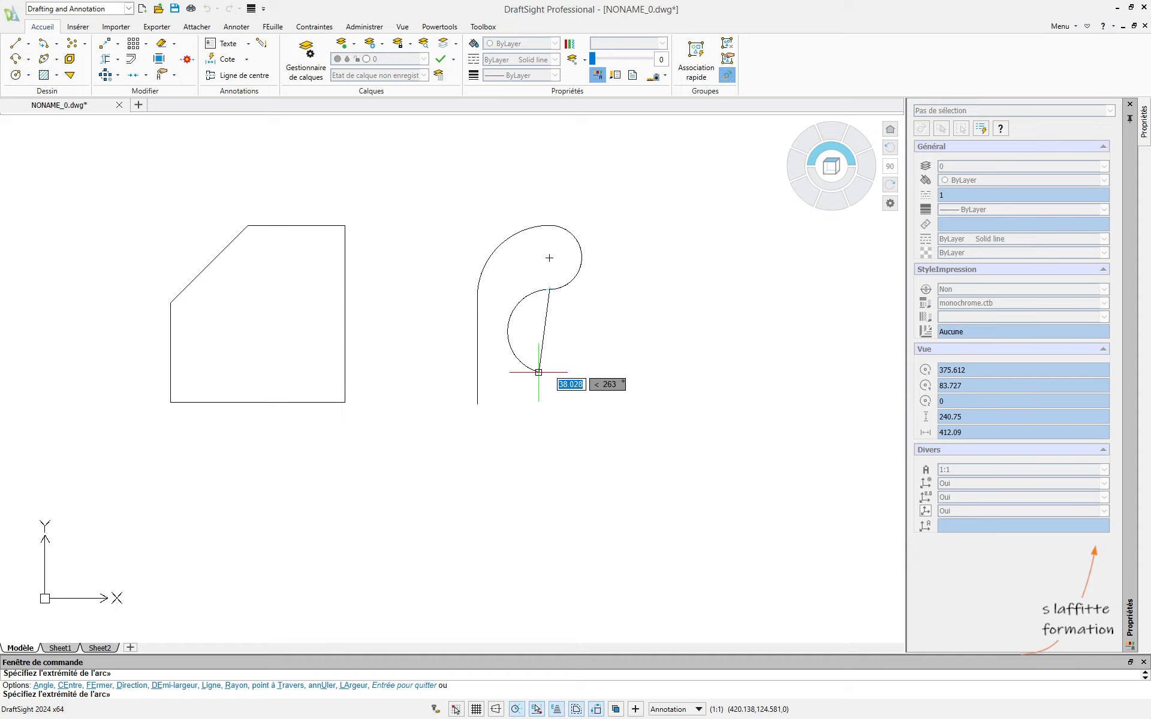
# Step: Return to straight segments, add a vertical segment about 52 down to the start point's level, and close the polyline
pyautogui.write('l')
pyautogui.press('Return')
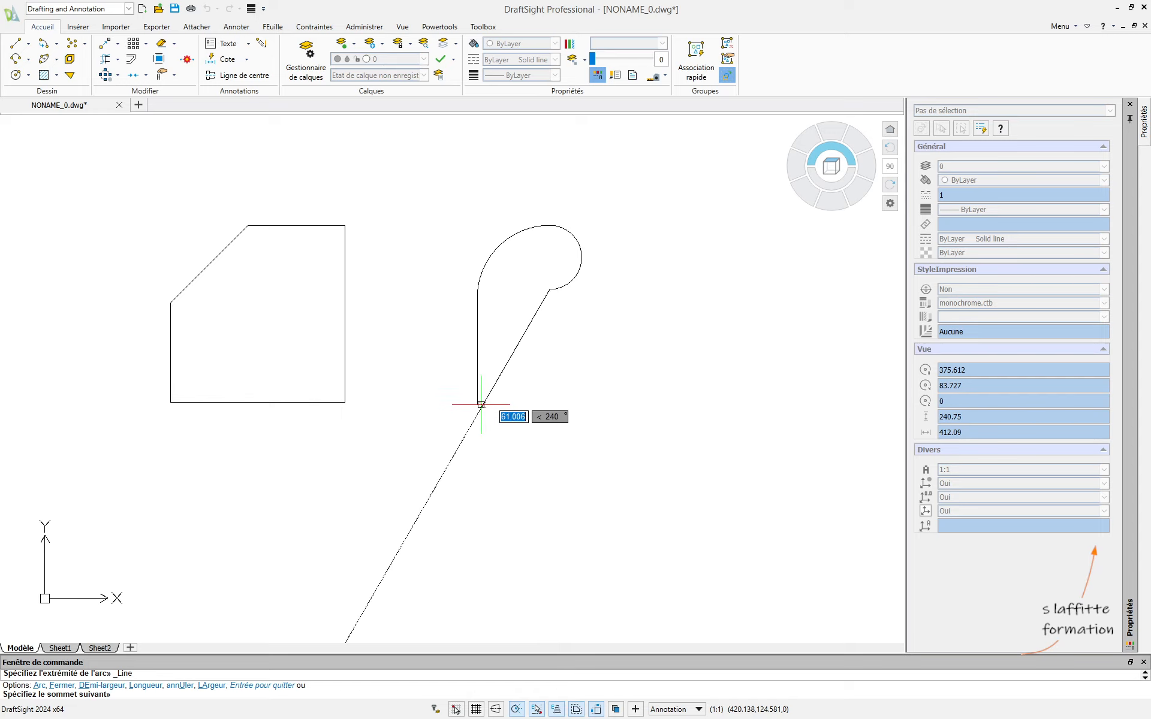
pyautogui.click(549, 405)
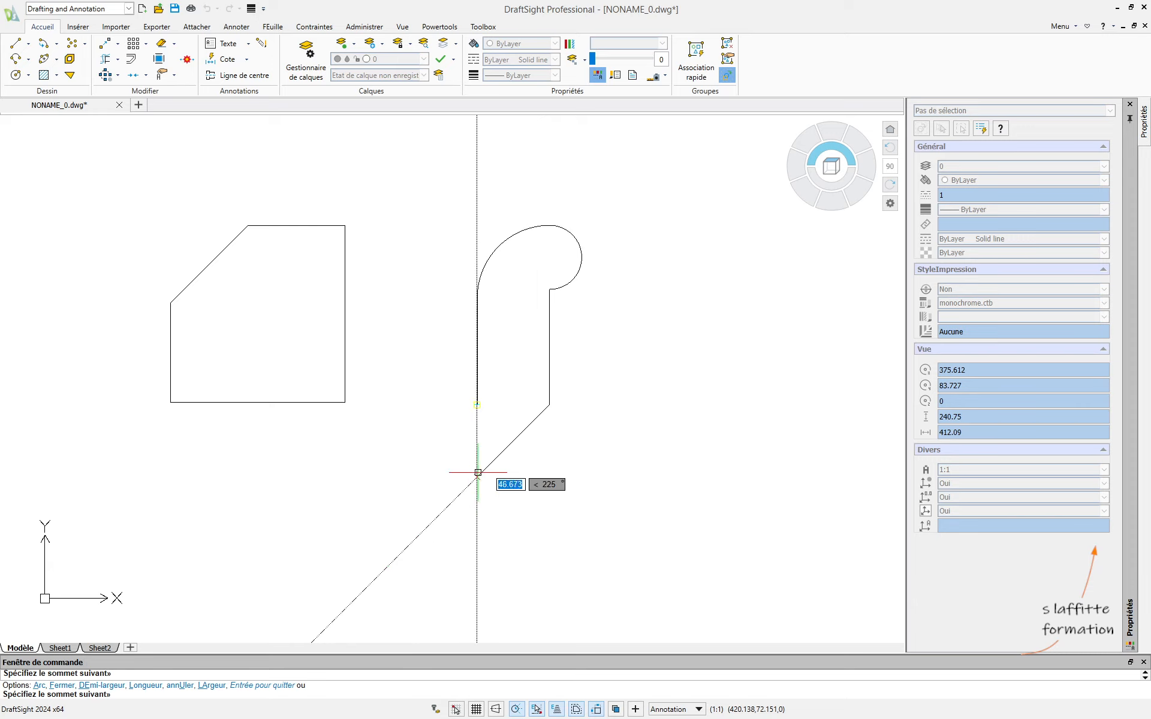
pyautogui.write('1')
pyautogui.press('Return')
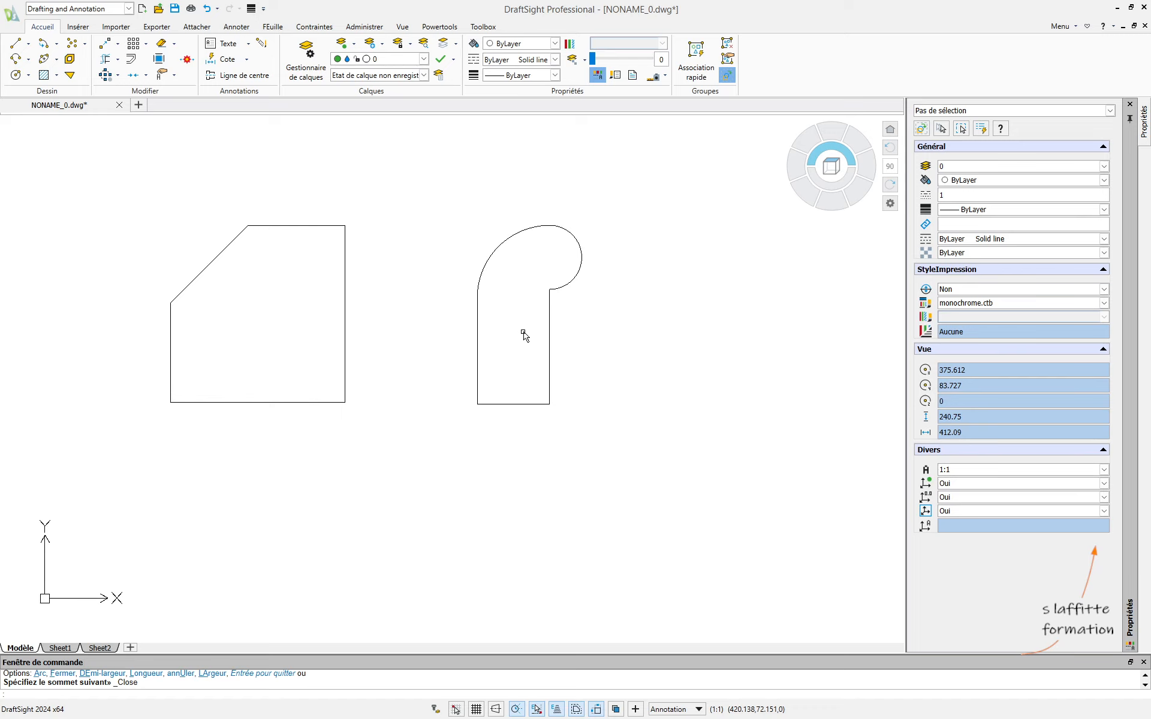
# Step: Select the curved polyline and stretch its bottom edge about 14 downward, then about 13 back up
pyautogui.click(550, 322)
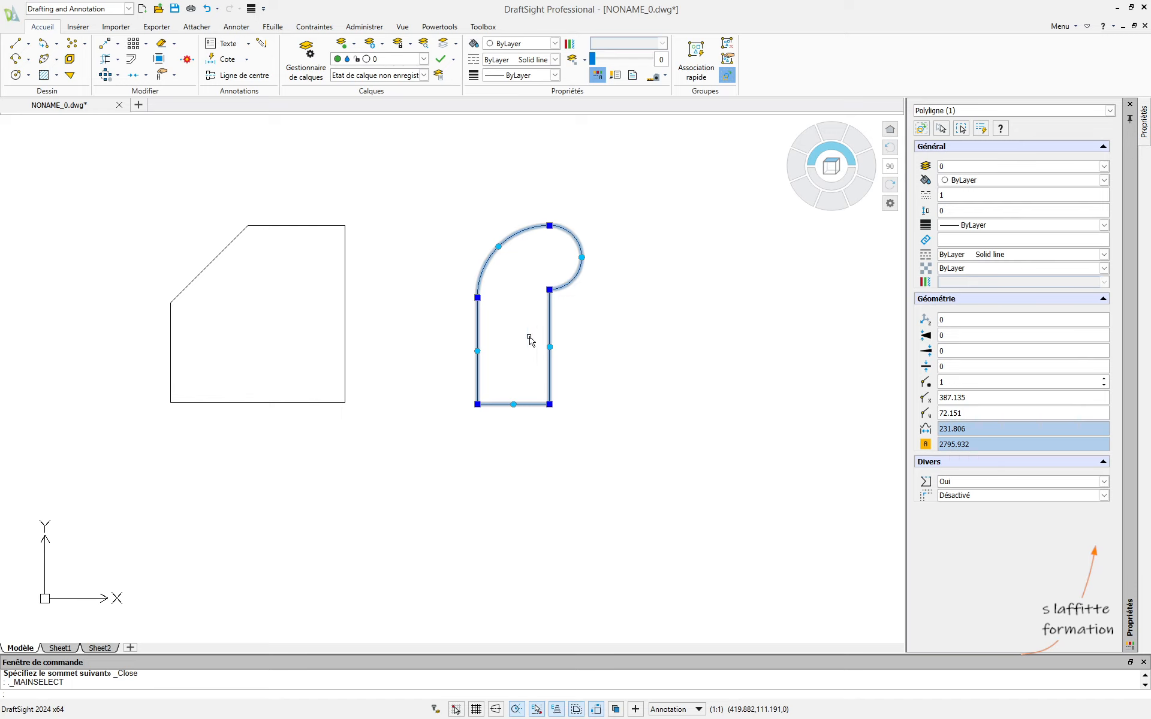
pyautogui.scroll(2, 490, 279)
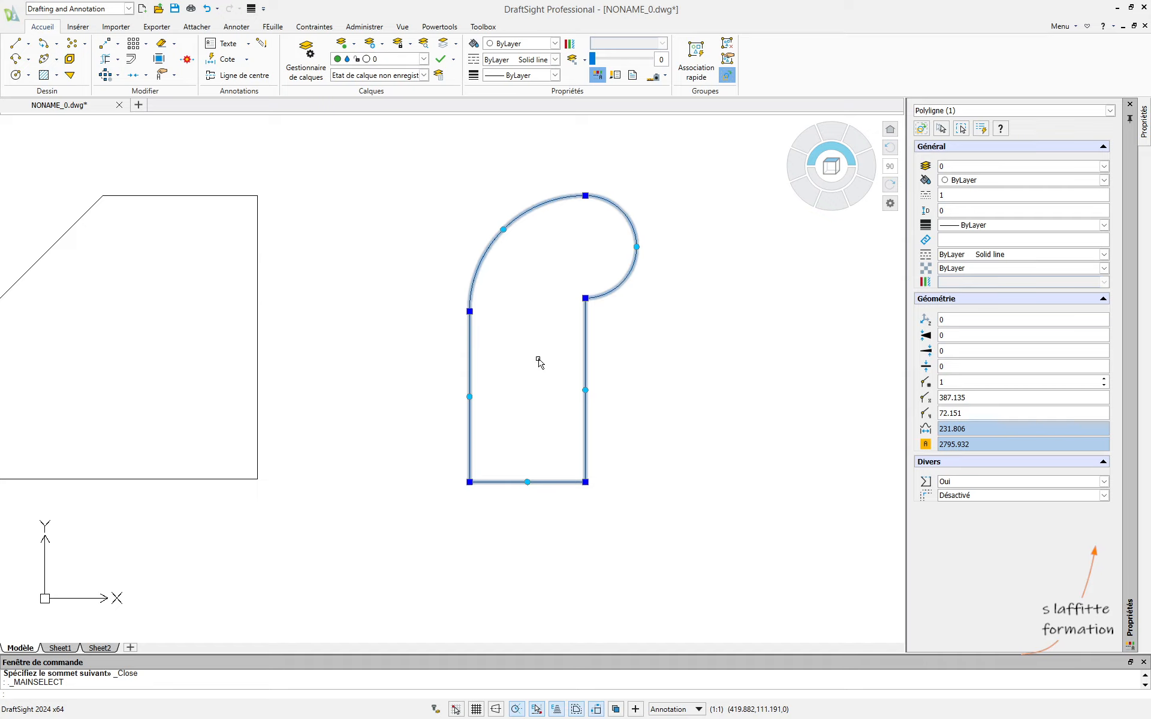
pyautogui.moveTo(470, 312)
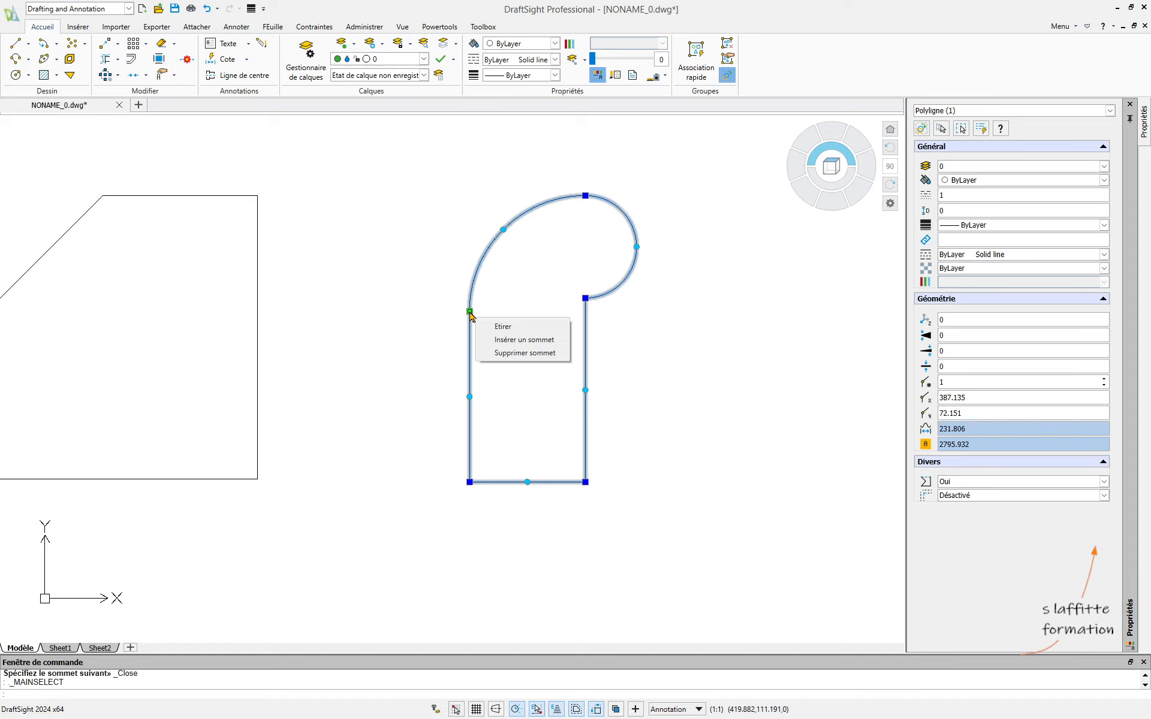
pyautogui.click(526, 482)
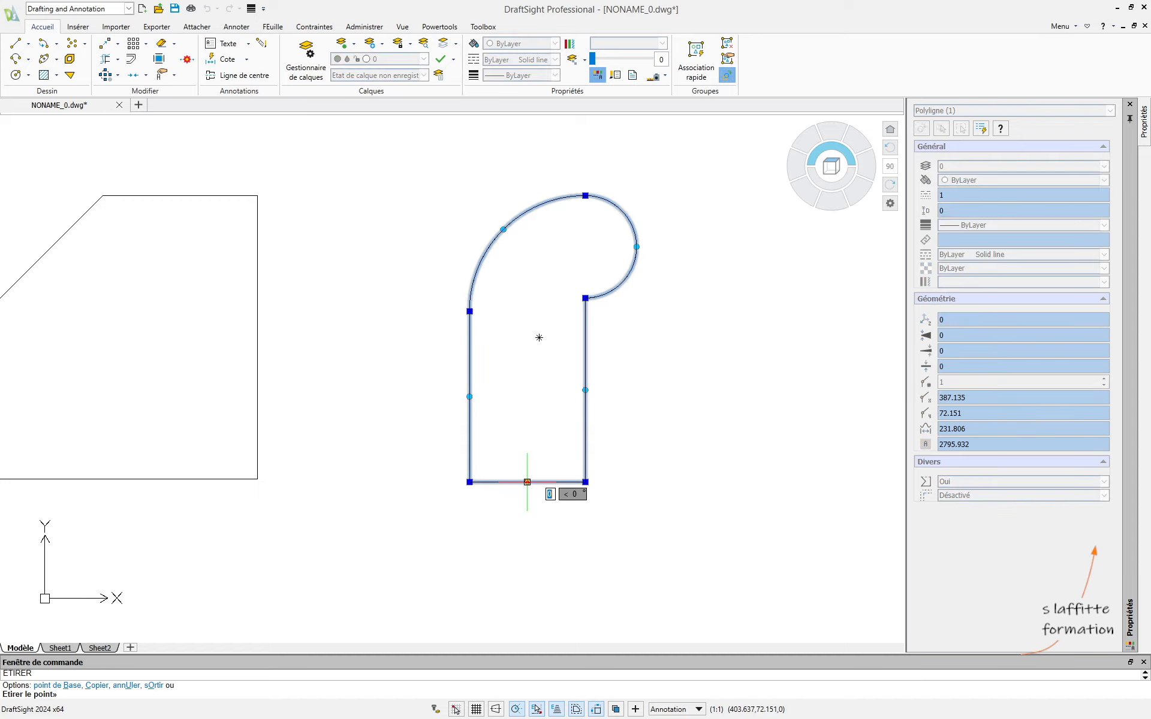
pyautogui.click(526, 533)
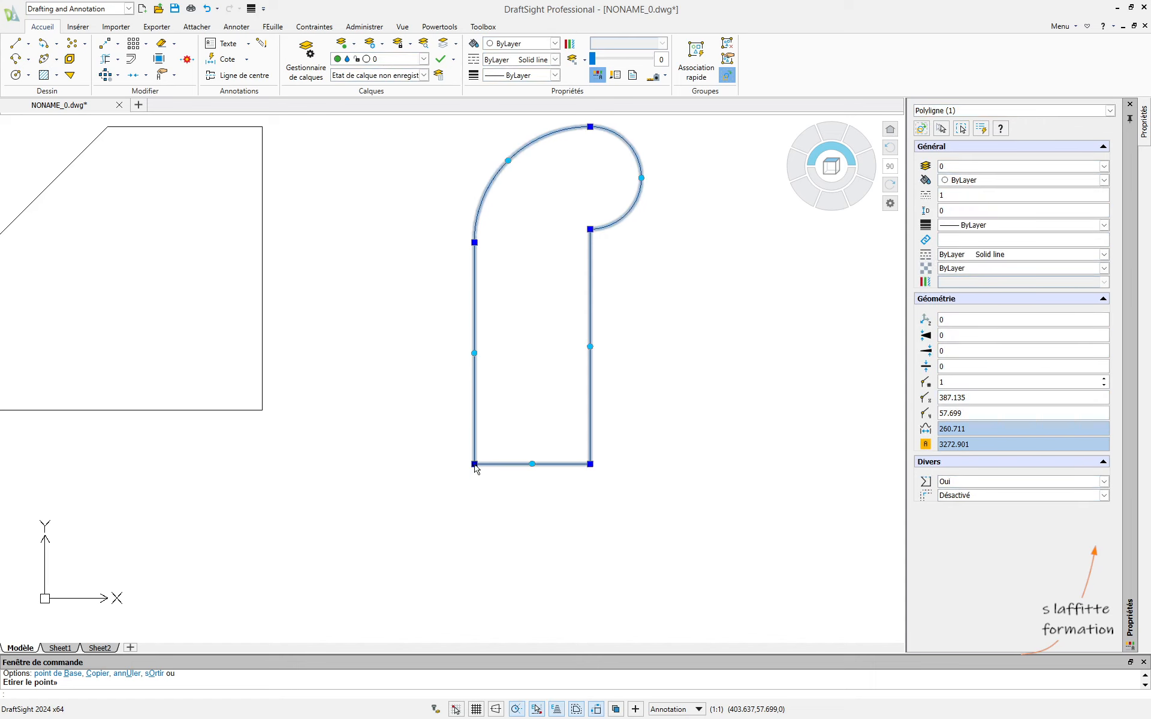
pyautogui.click(533, 464)
pyautogui.click(533, 419)
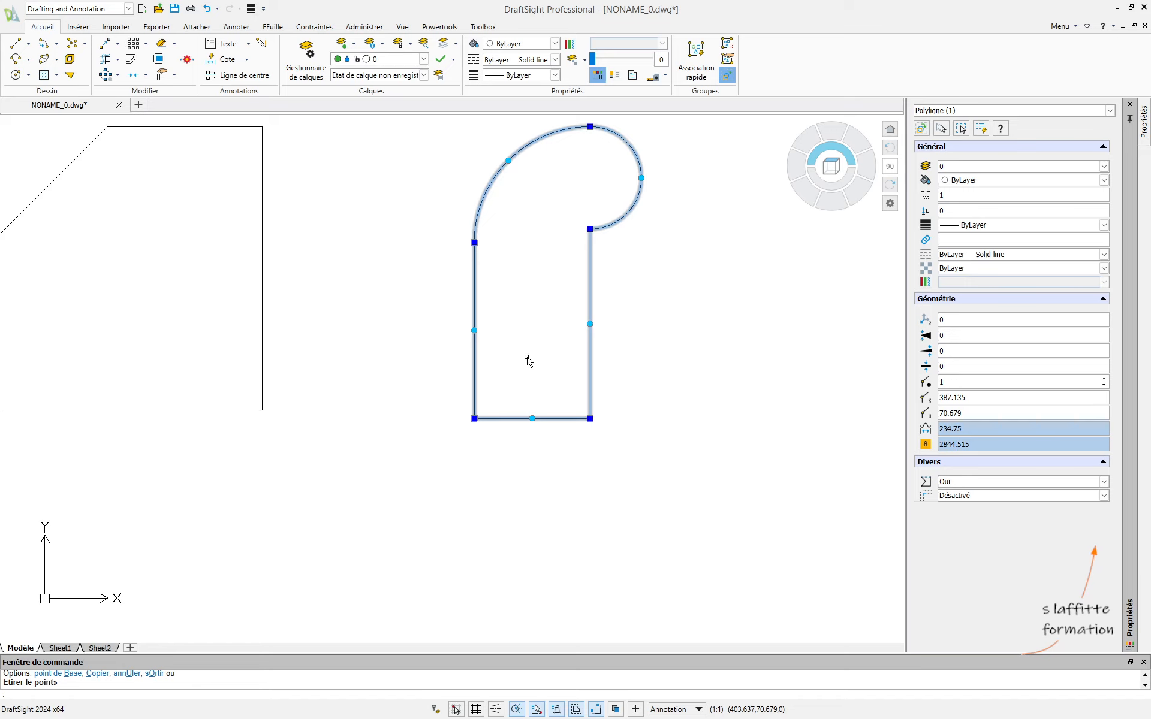
# Step: Convert the curved polyline's bottom edge into an arc bulging 15 downward
pyautogui.moveTo(525, 359); pyautogui.dragTo(537, 392, button='middle')
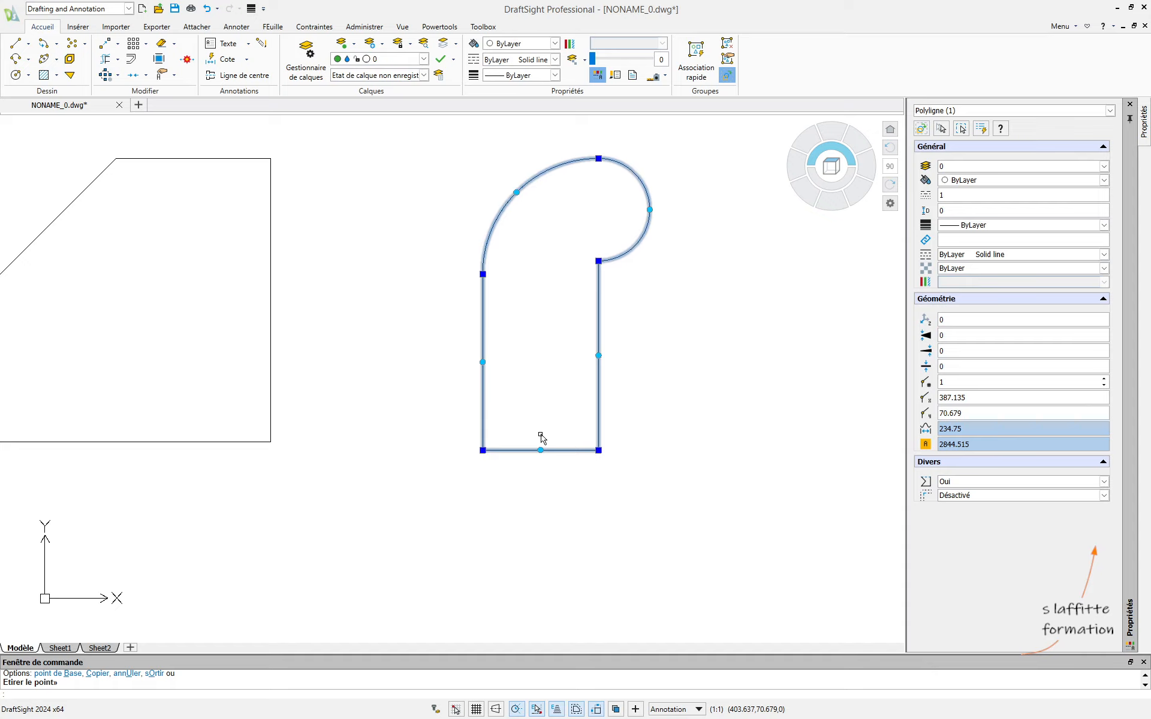
pyautogui.moveTo(541, 454)
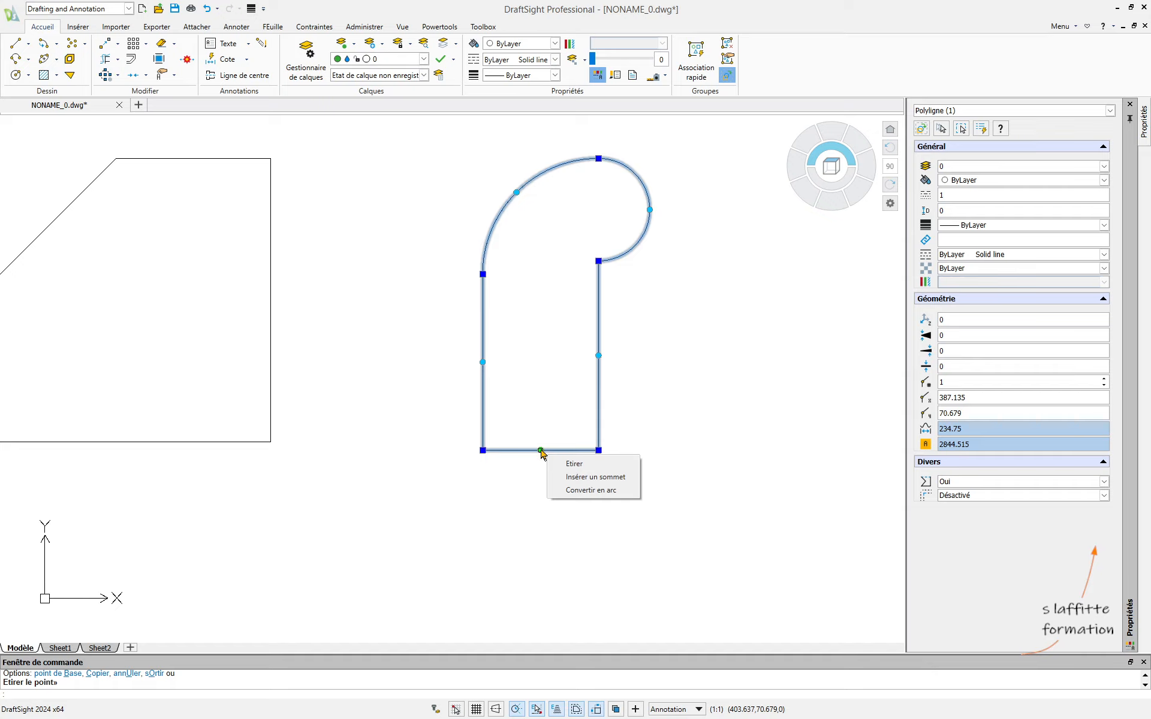
pyautogui.click(578, 497)
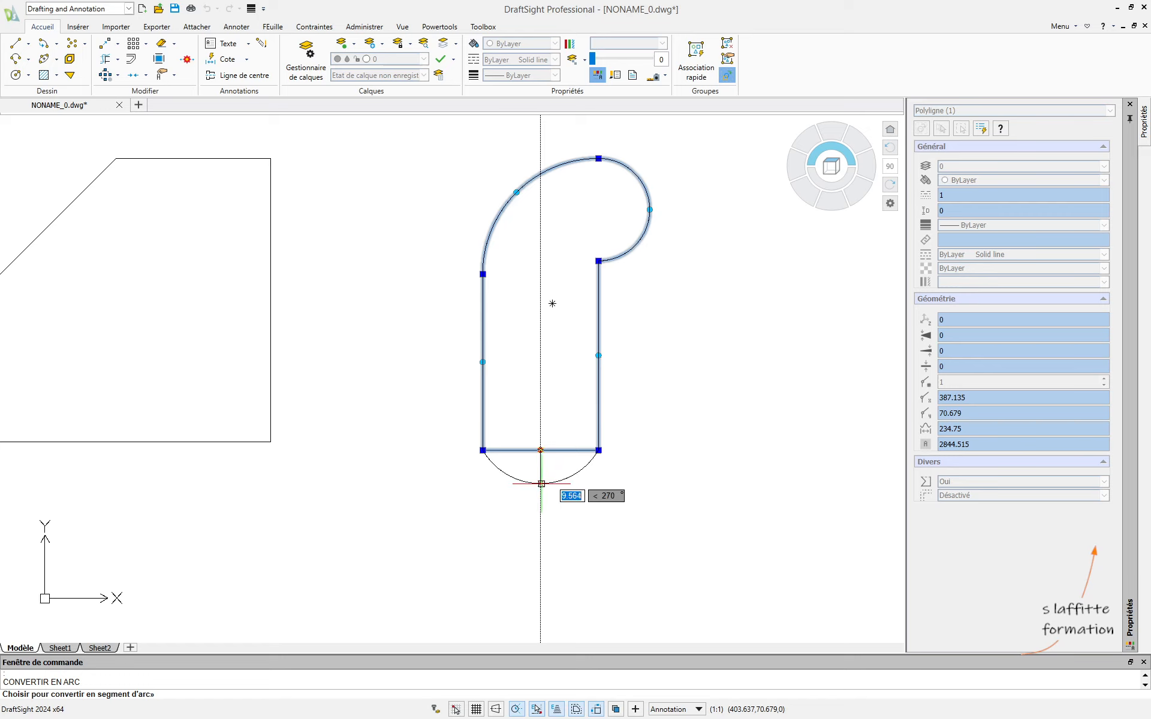
pyautogui.write('15')
pyautogui.press('Return')
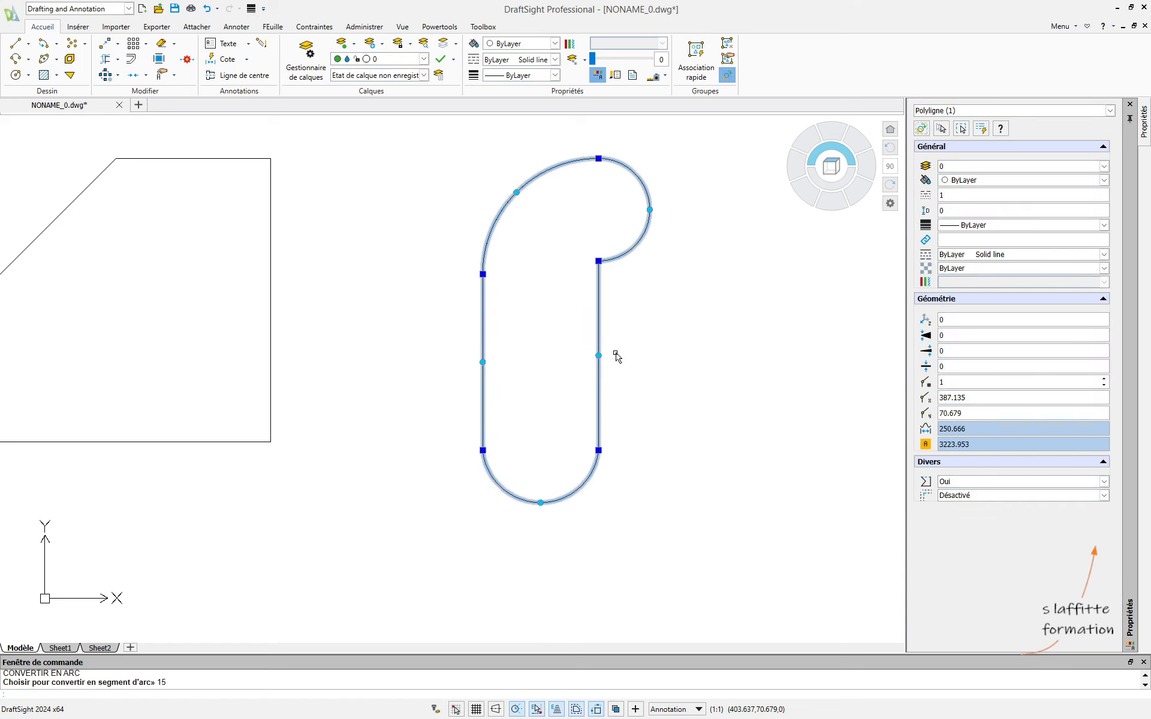
pyautogui.moveTo(637, 342); pyautogui.dragTo(600, 376, button='middle')
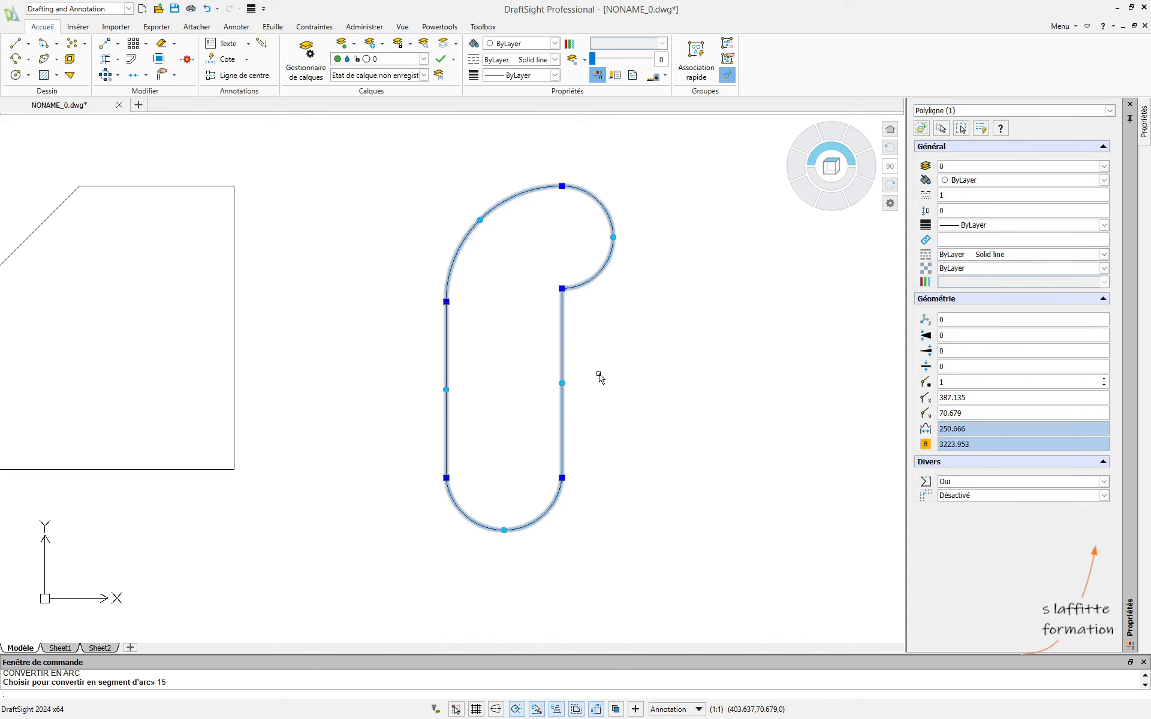